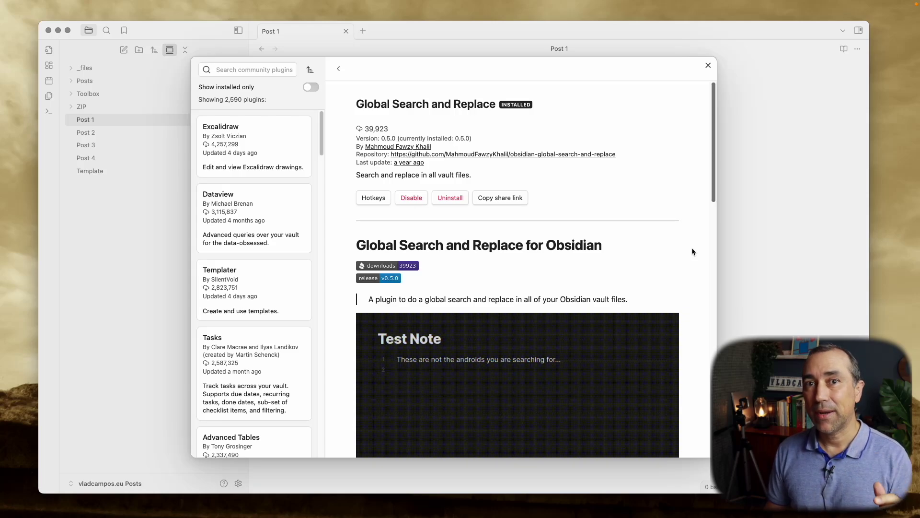
# Step: Review the plugin's feature list, highlighting the replace, open, cycle and Regex support features
pyautogui.scroll(-1, 691, 248)
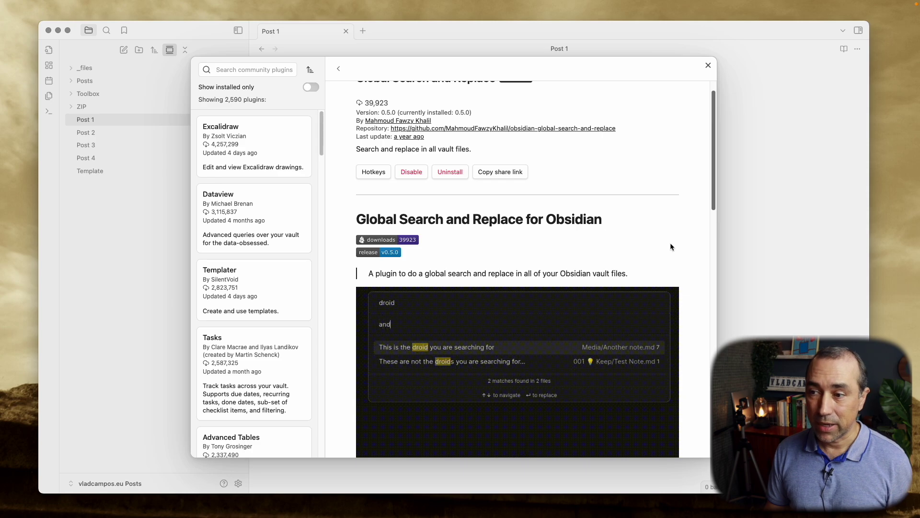
pyautogui.scroll(-10, 683, 248)
pyautogui.scroll(-1, 683, 248)
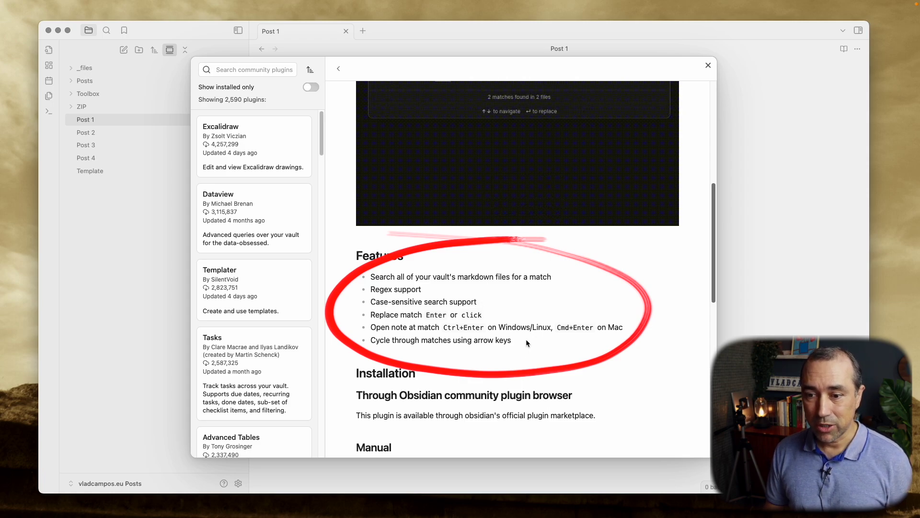
pyautogui.moveTo(525, 339); pyautogui.dragTo(365, 316)
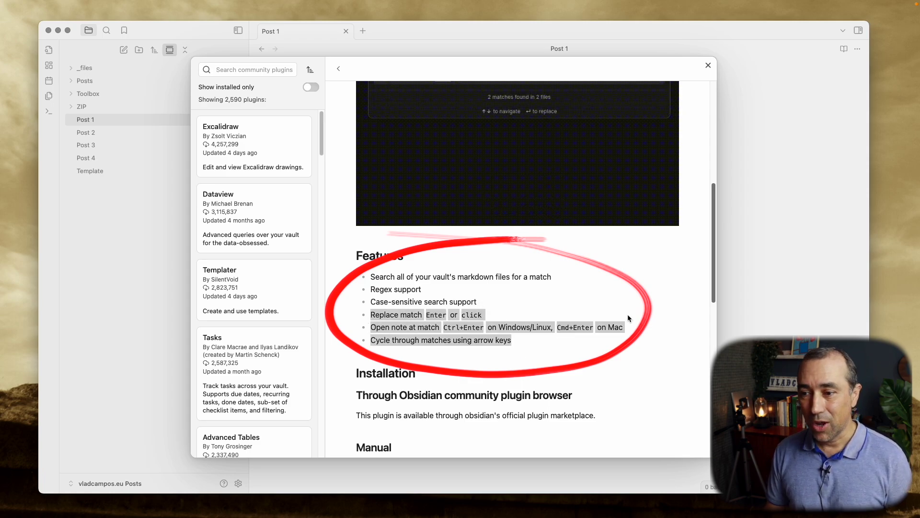
pyautogui.click(472, 292)
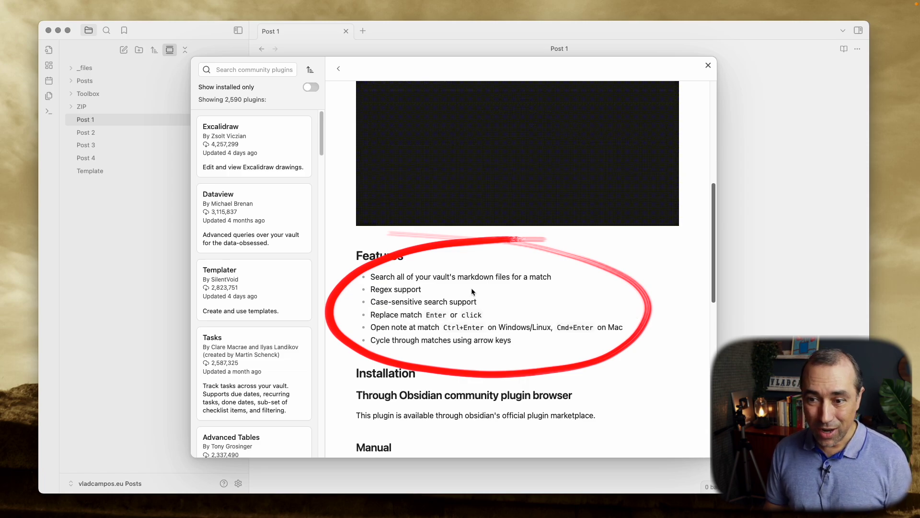
pyautogui.moveTo(424, 286); pyautogui.dragTo(380, 289)
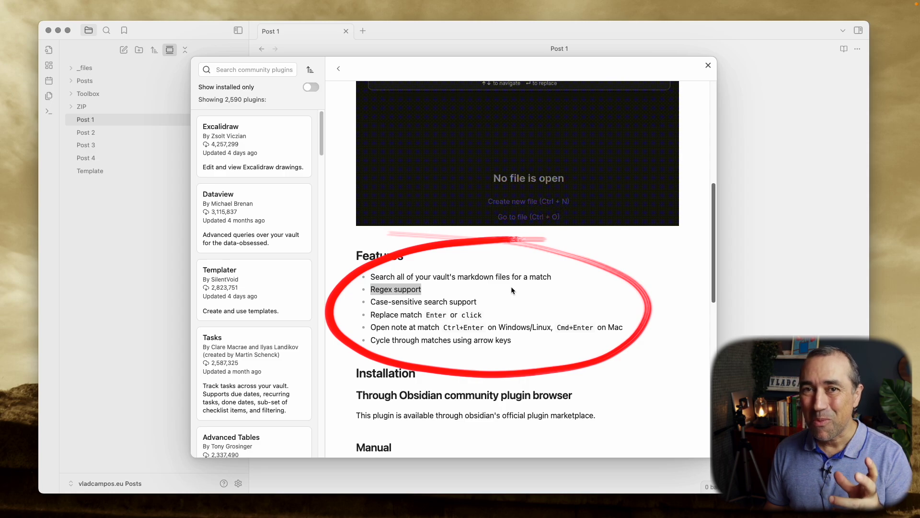
pyautogui.scroll(-5, 555, 338)
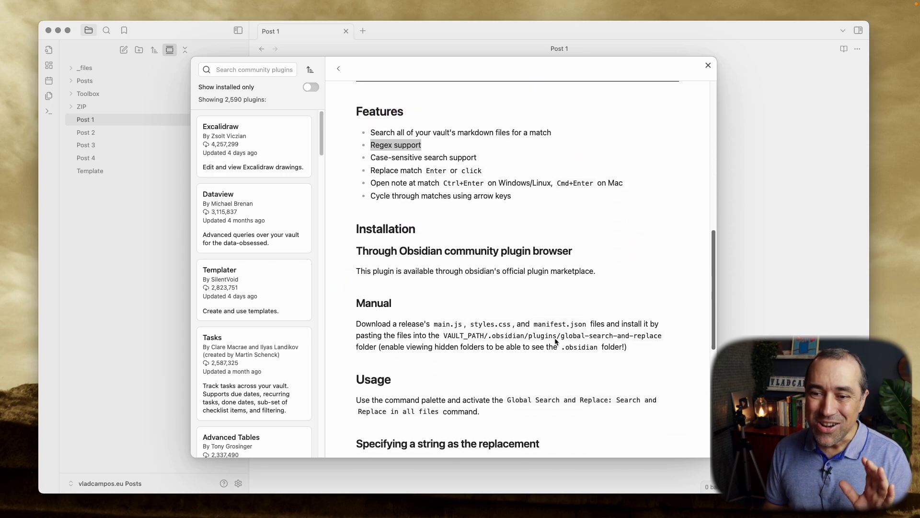
pyautogui.scroll(-5, 555, 339)
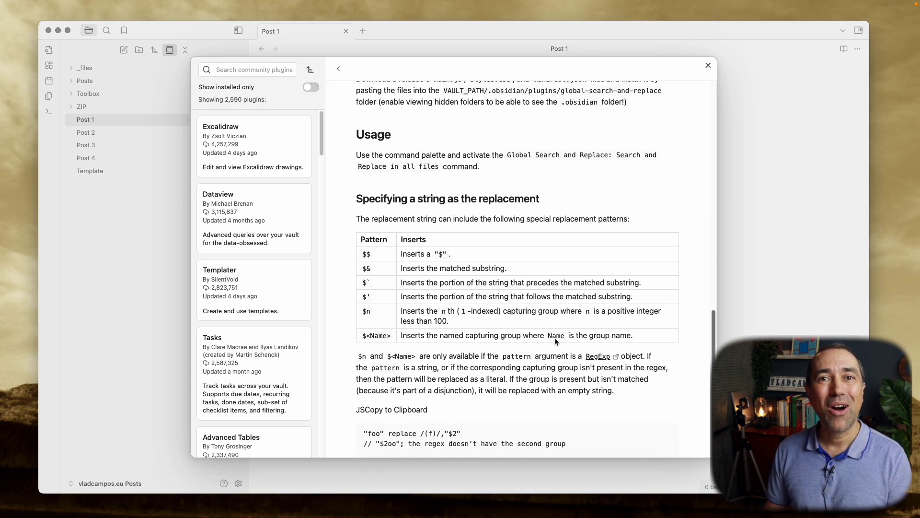
pyautogui.scroll(8, 554, 338)
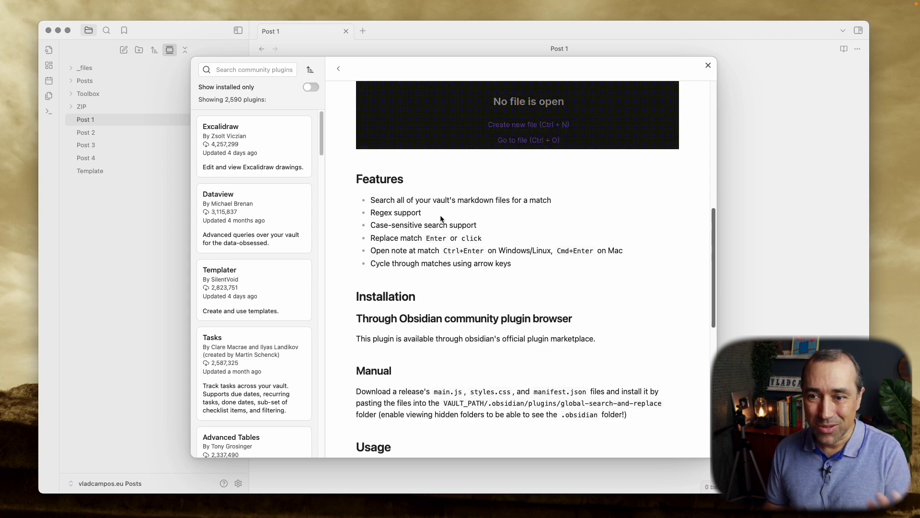
pyautogui.moveTo(429, 214); pyautogui.dragTo(368, 217)
pyautogui.click(510, 224)
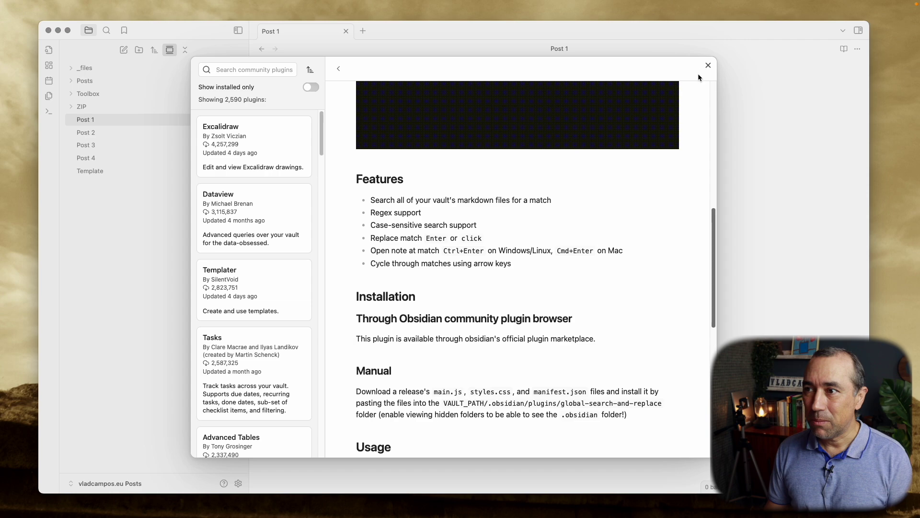
# Step: Close the community plugin browser and Settings to return to the Post 1 note
pyautogui.click(709, 66)
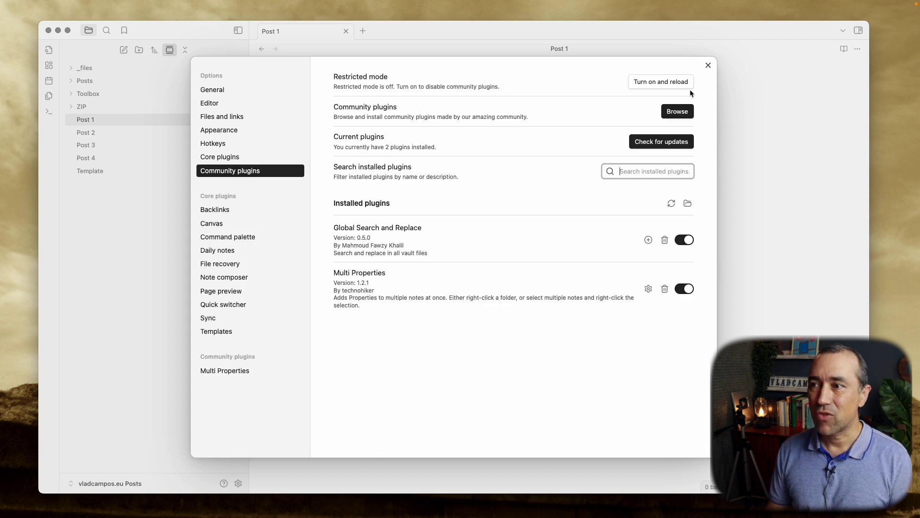
pyautogui.click(707, 66)
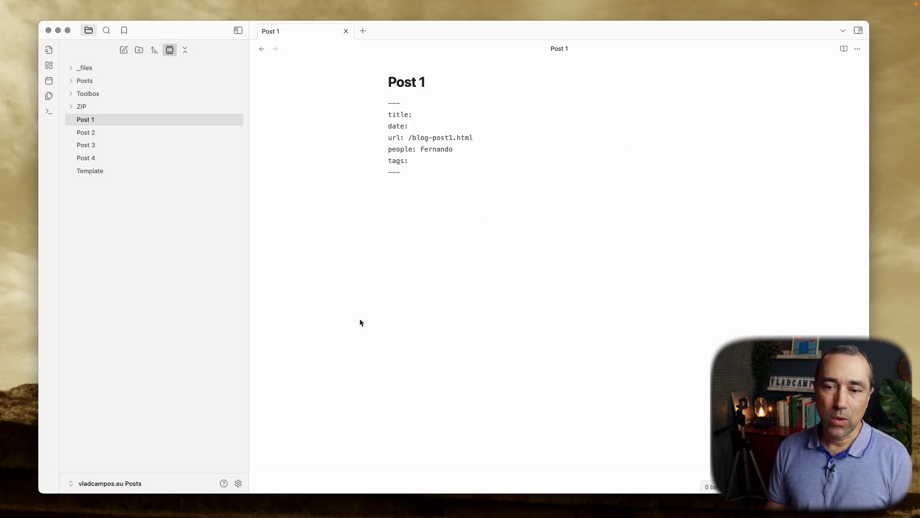
pyautogui.click(238, 484)
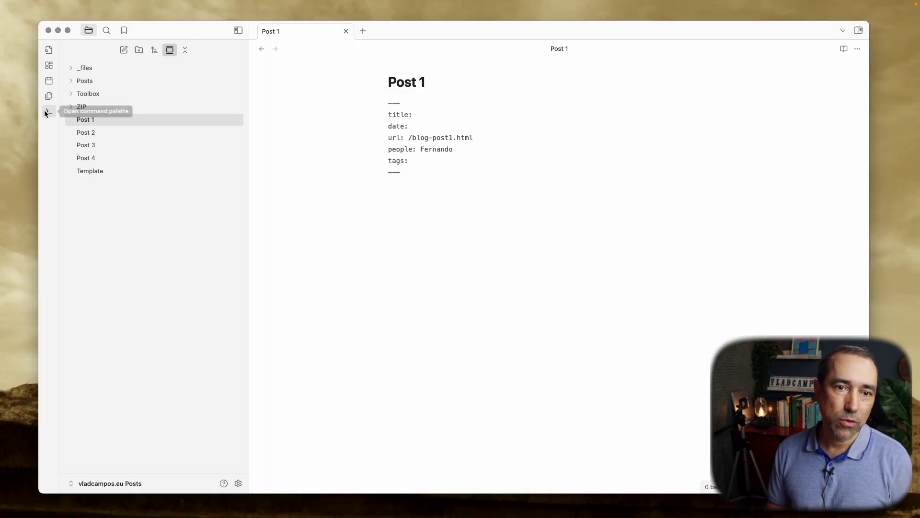
# Step: Run 'Global Search and Replace: Search and Replace in all files' from the command palette via 'gobl'
pyautogui.click(48, 111)
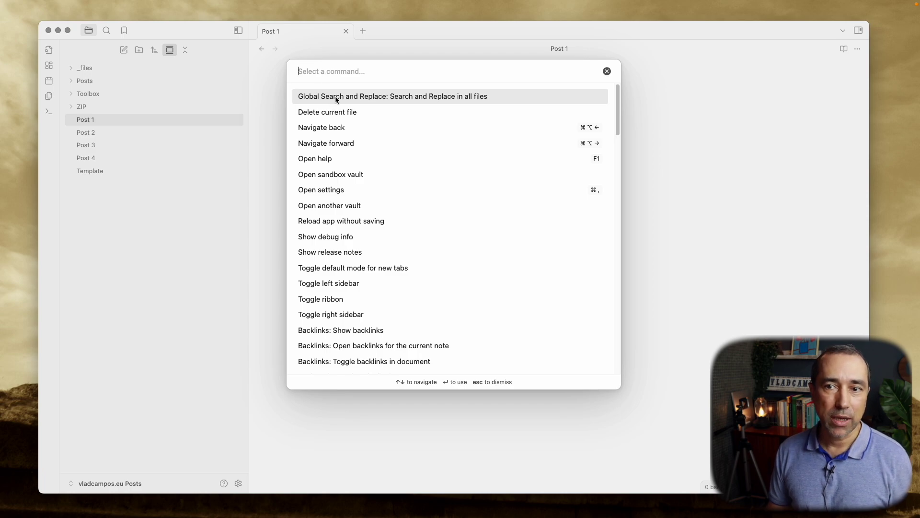
pyautogui.write('g')
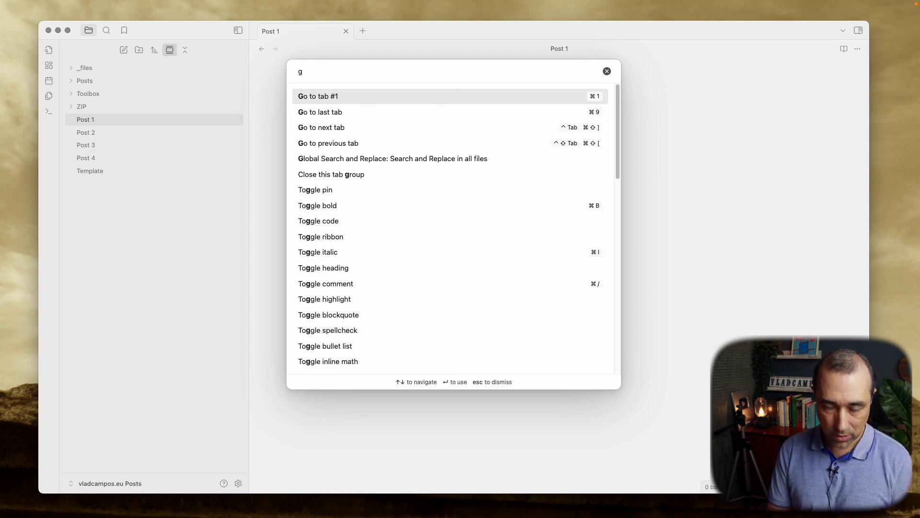
pyautogui.write('obl')
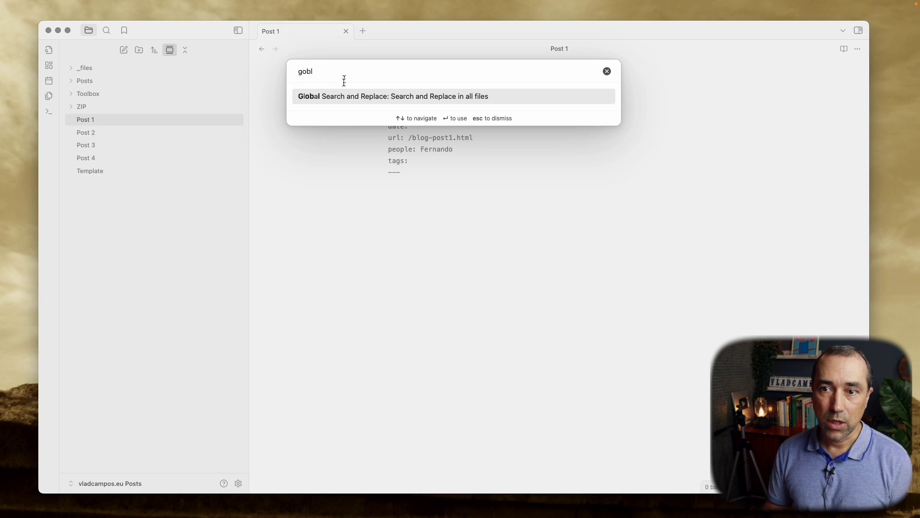
pyautogui.click(368, 98)
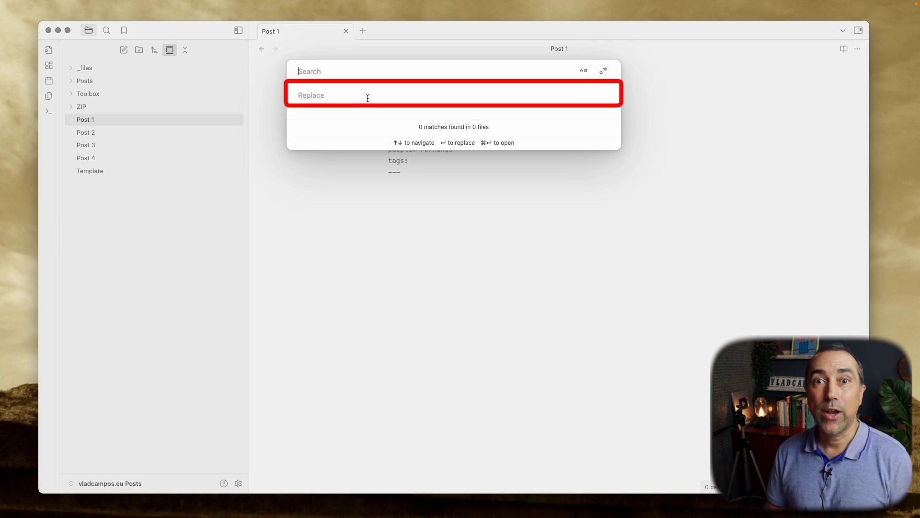
# Step: Dismiss the dialog and flip through Posts 1–4 to compare their url properties, ending on Post 1
pyautogui.click(677, 228)
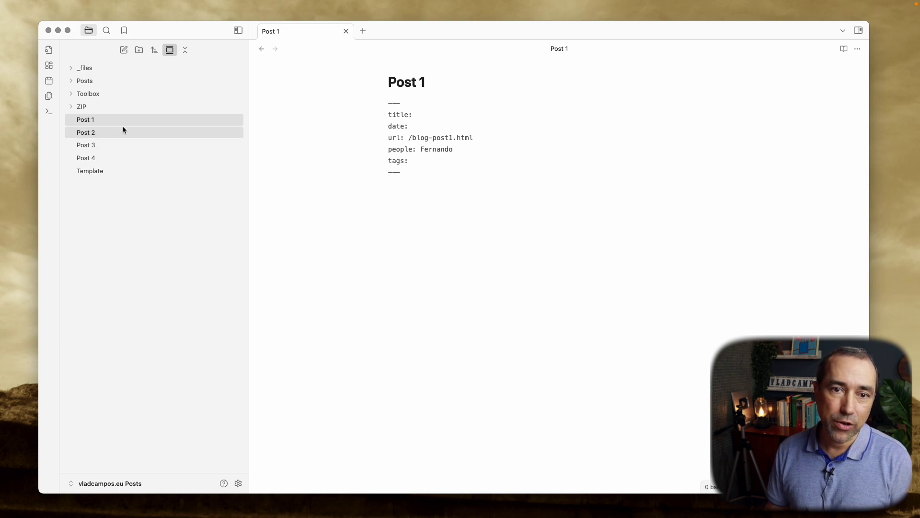
pyautogui.click(87, 133)
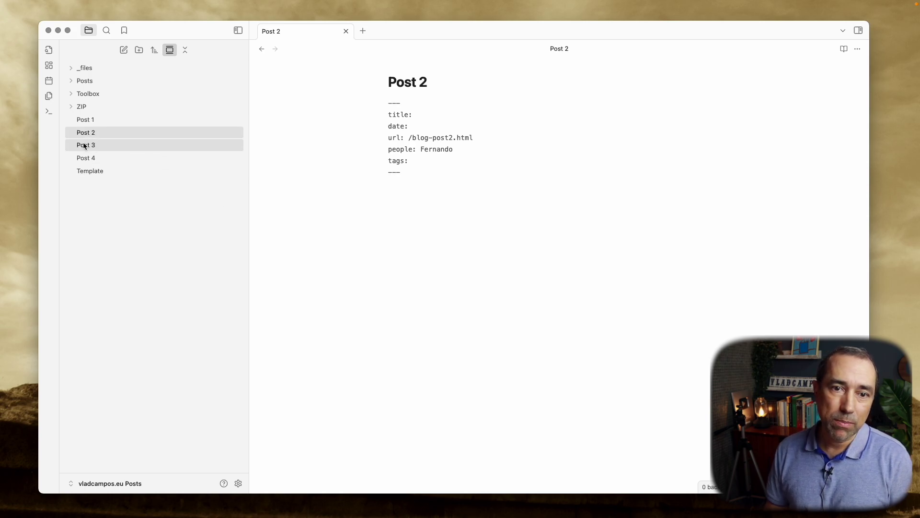
pyautogui.click(82, 145)
pyautogui.click(83, 158)
pyautogui.click(83, 120)
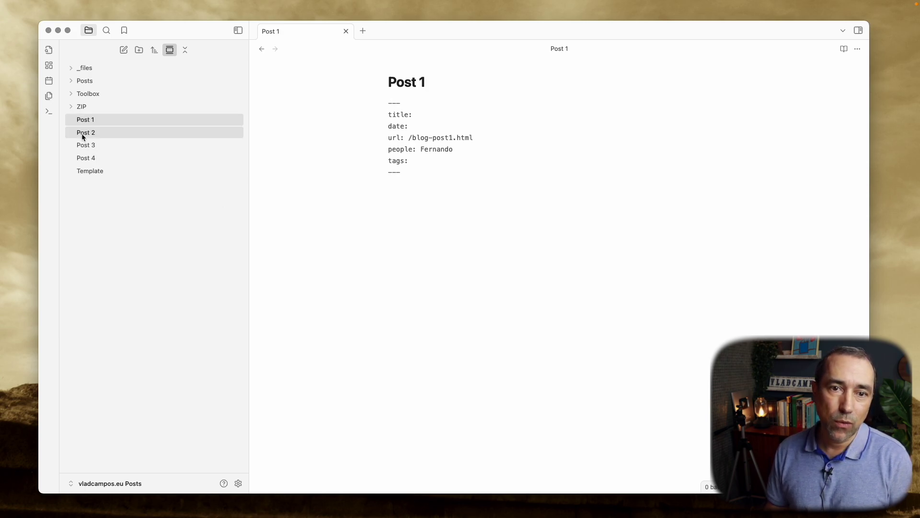
pyautogui.click(83, 133)
pyautogui.click(83, 146)
pyautogui.click(82, 159)
pyautogui.click(82, 120)
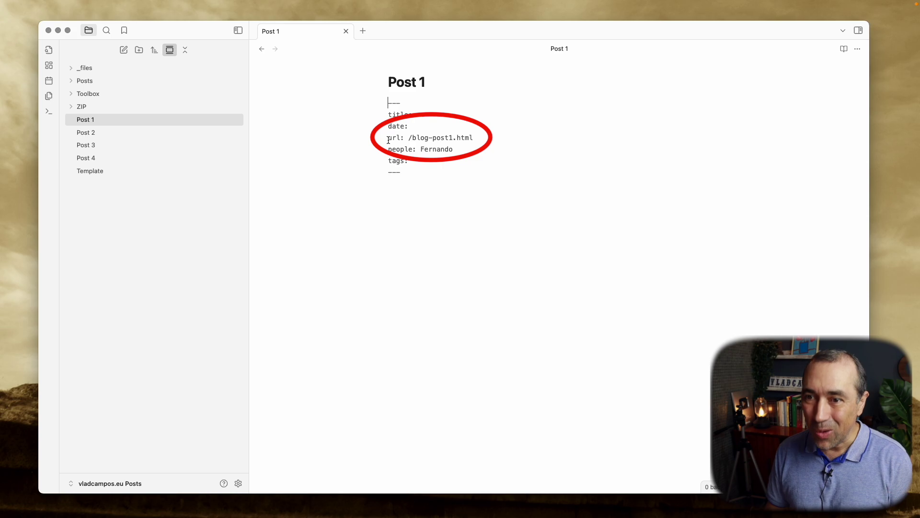
# Step: Highlight Post 1's url line and its 'url: /' prefix to be replaced
pyautogui.moveTo(388, 139); pyautogui.dragTo(501, 138)
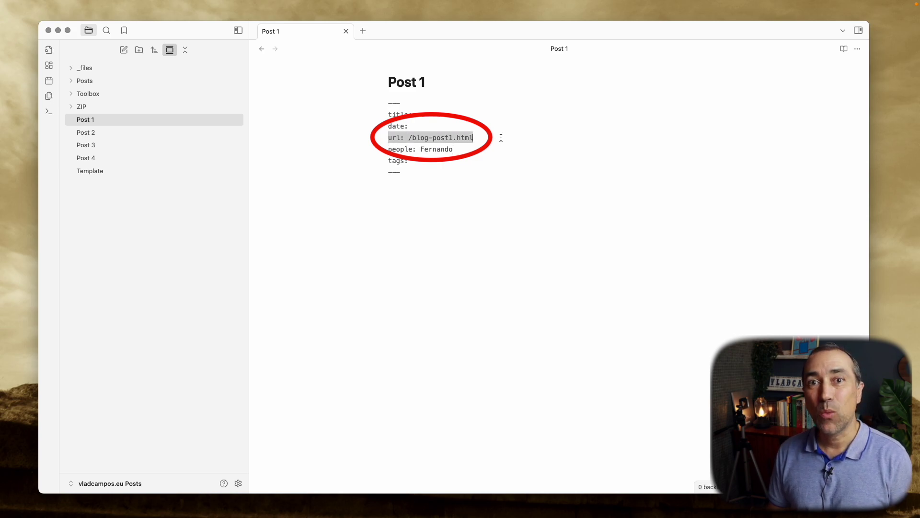
pyautogui.click(488, 193)
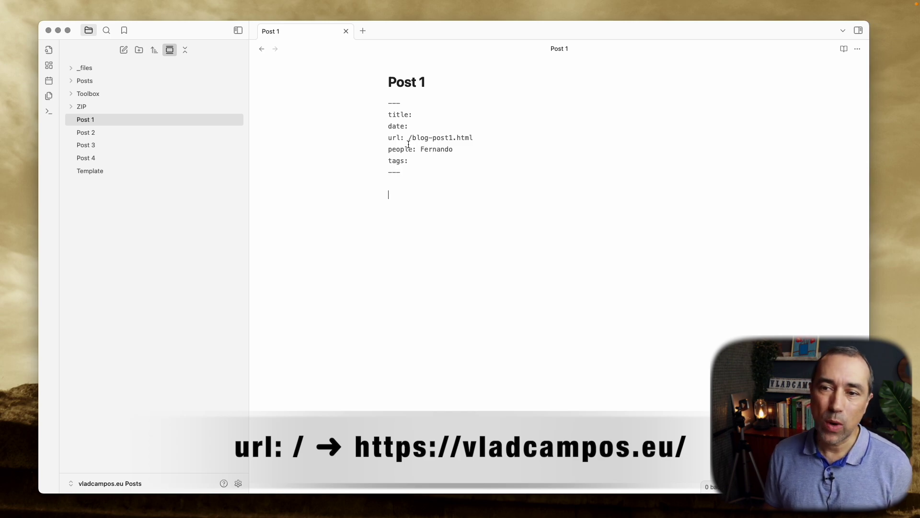
pyautogui.moveTo(388, 138); pyautogui.dragTo(412, 139)
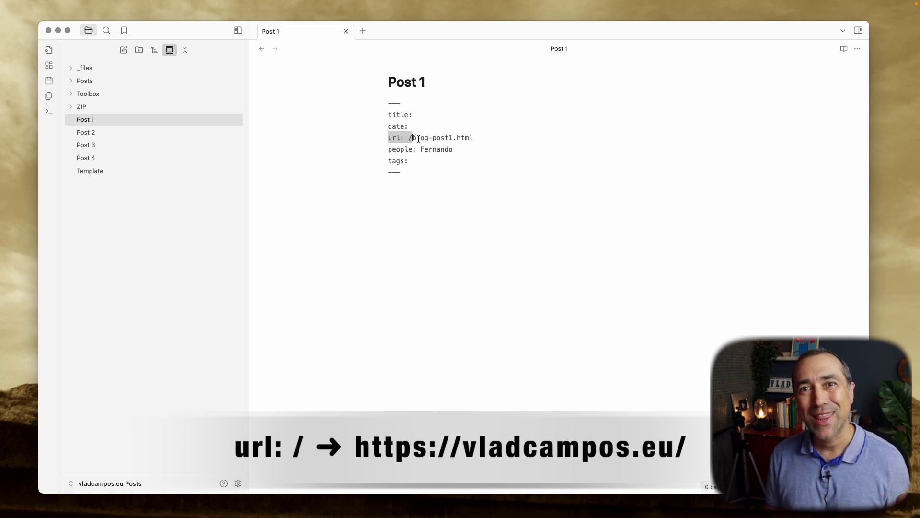
pyautogui.click(412, 201)
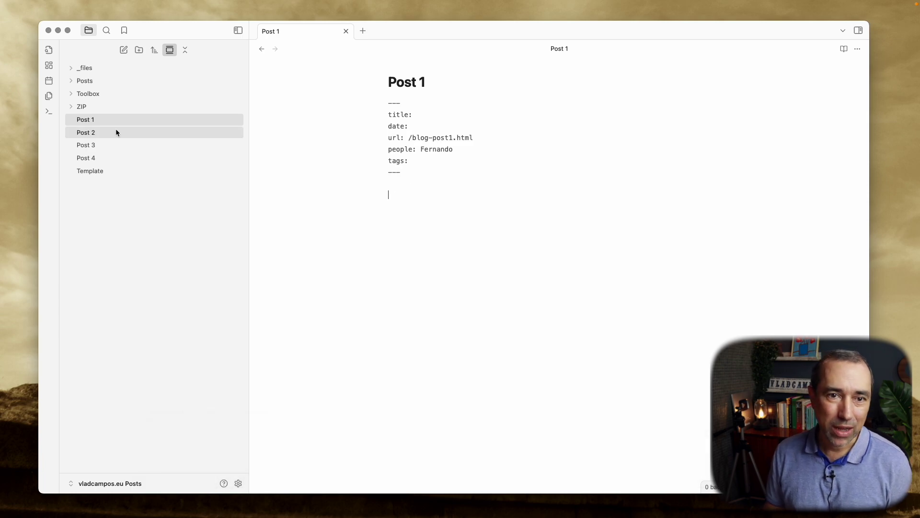
pyautogui.click(50, 111)
pyautogui.click(302, 97)
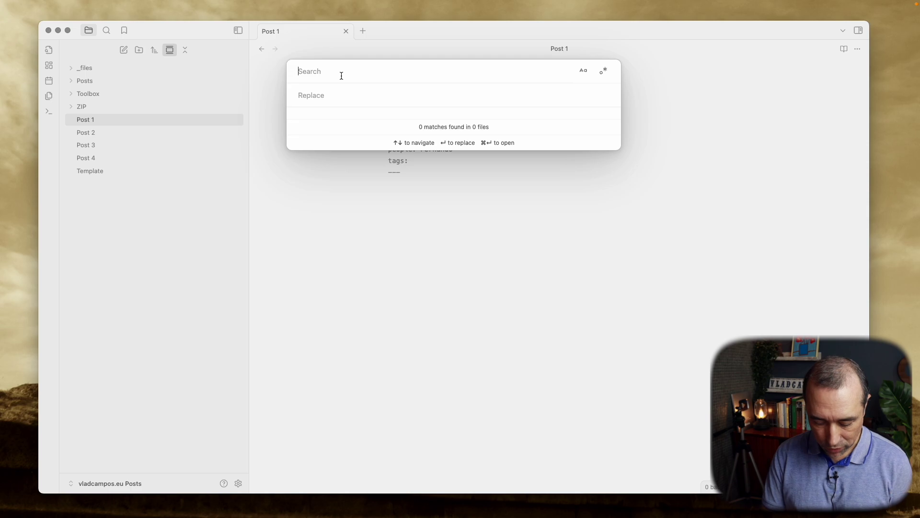
pyautogui.write('url')
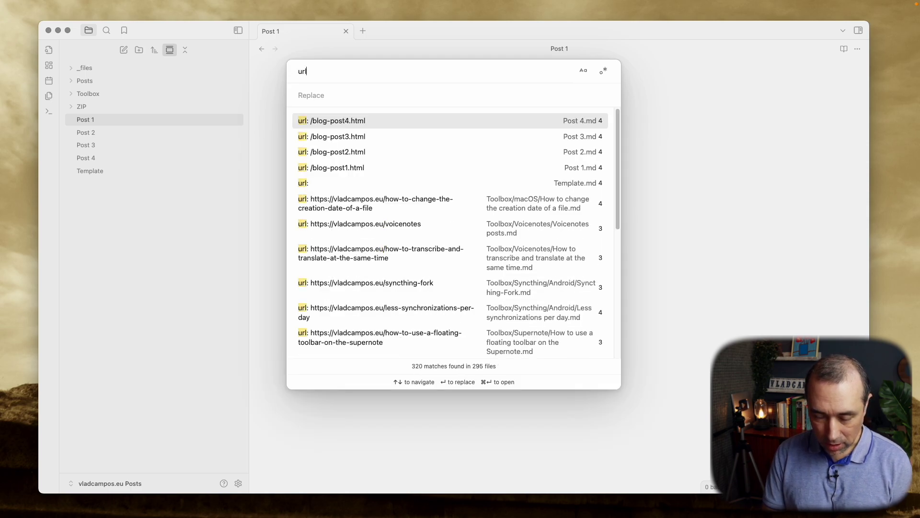
pyautogui.write(': /')
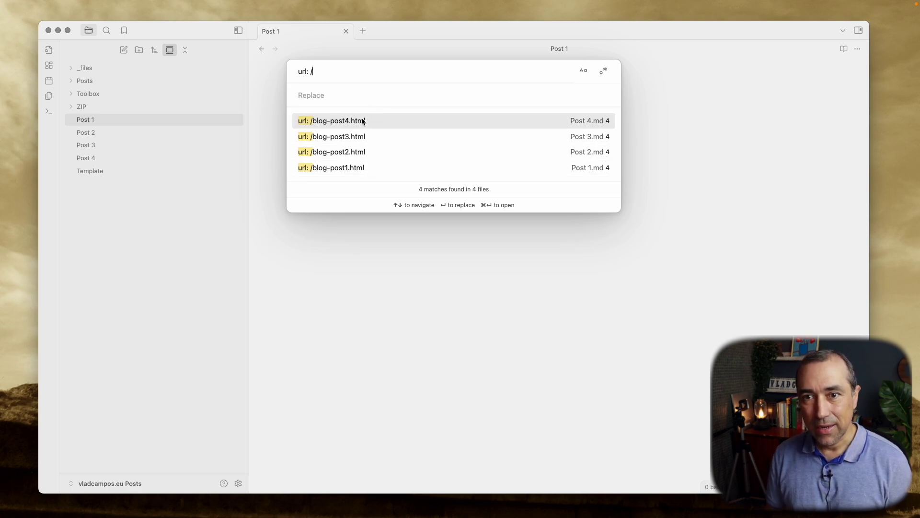
pyautogui.click(343, 99)
pyautogui.write('url:')
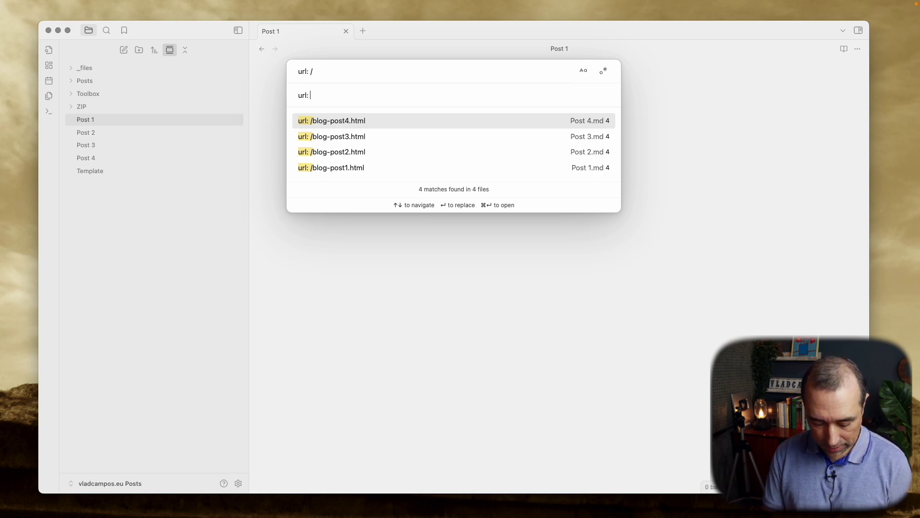
pyautogui.write(' https://vladcampos.eu/')
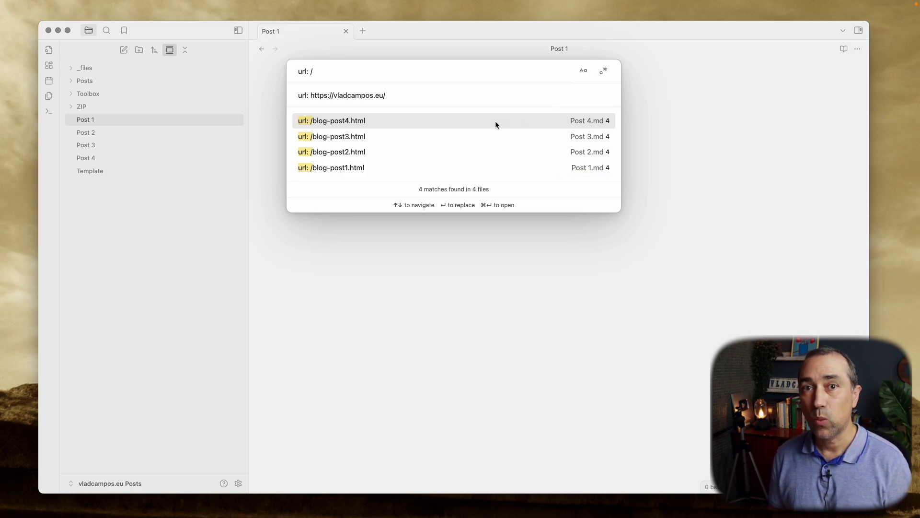
# Step: Replace Post 4's url with the full vladcampos.eu address and check it in the frontmatter
pyautogui.click(435, 121)
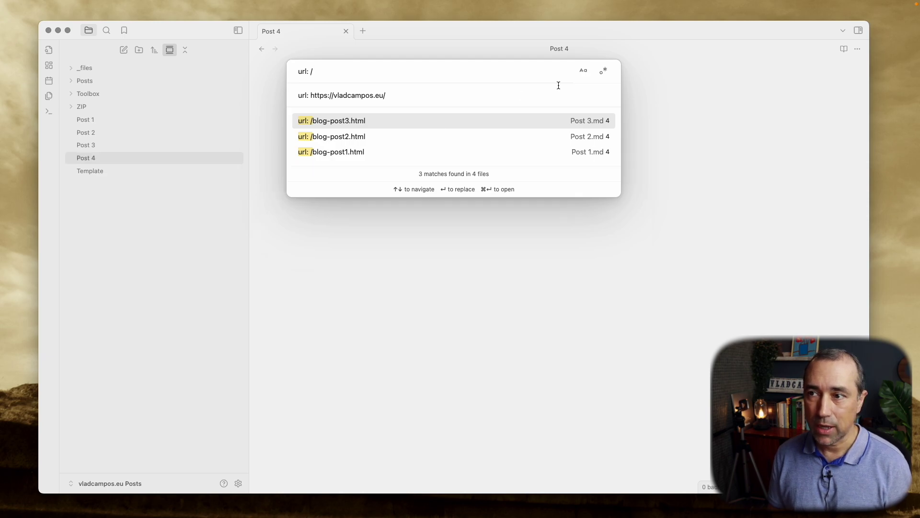
pyautogui.press('Escape')
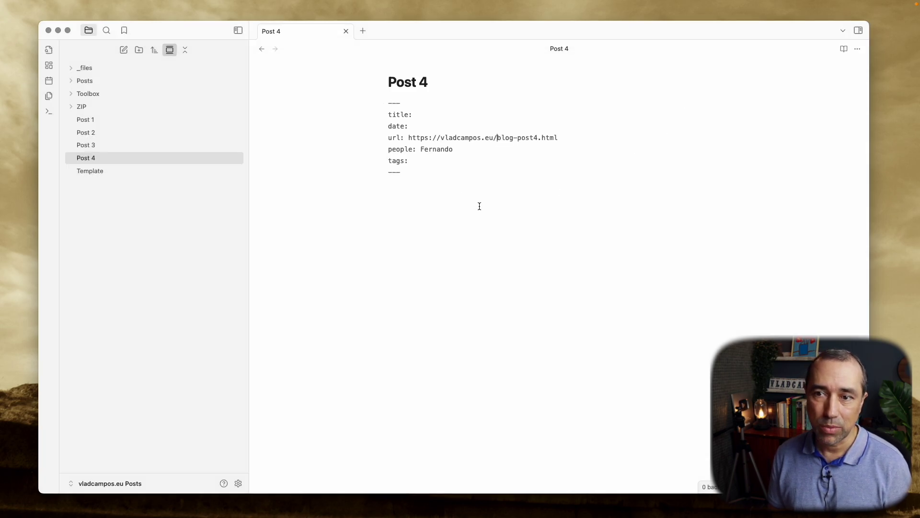
pyautogui.moveTo(388, 137); pyautogui.dragTo(494, 144)
pyautogui.click(454, 230)
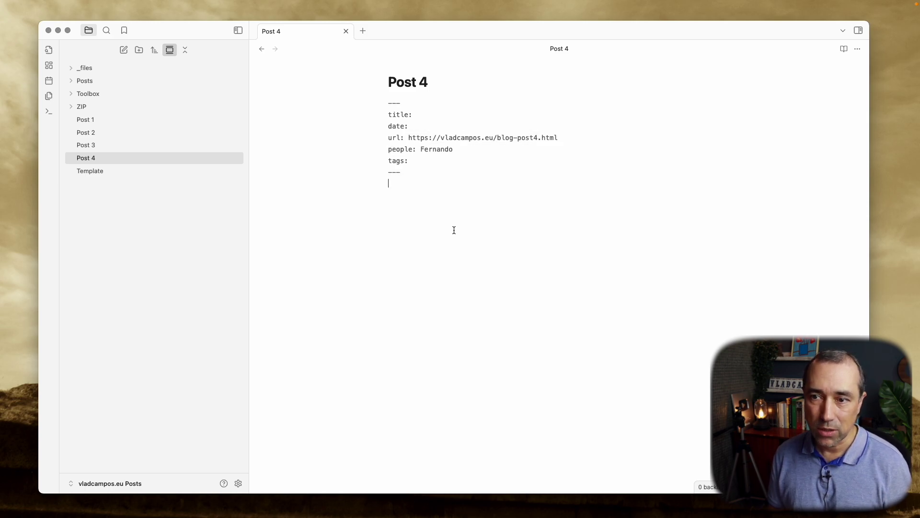
# Step: Search all files for 'url:' with the vladcampos.eu address pasted as replacement, stepping through Post 3 and Post 2 matches
pyautogui.click(49, 111)
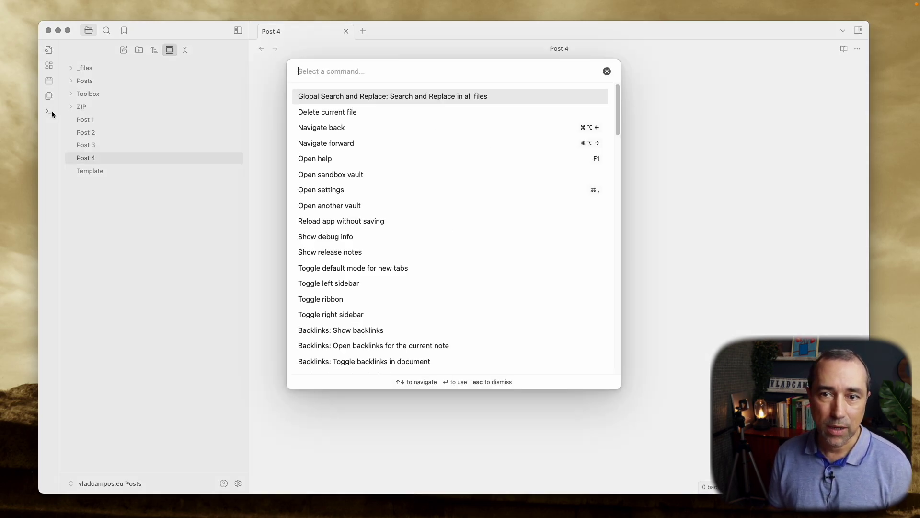
pyautogui.click(308, 98)
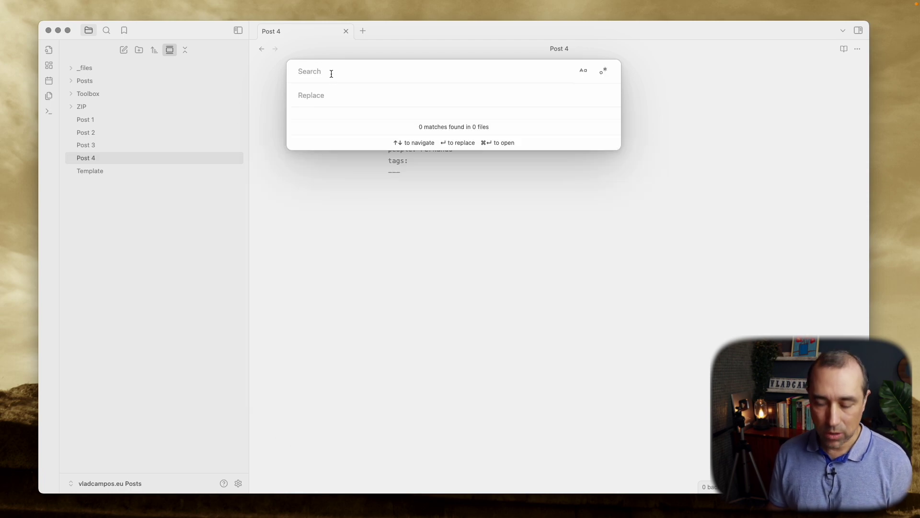
pyautogui.write('url: /')
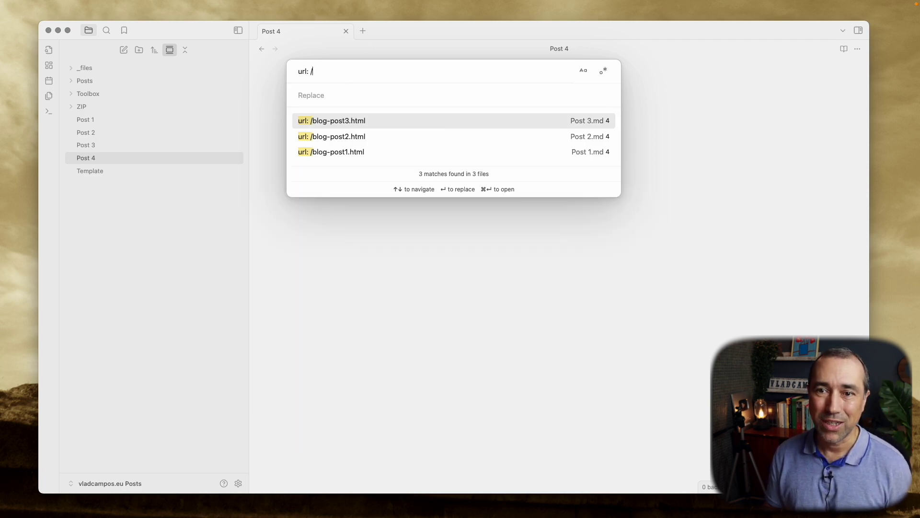
pyautogui.press('Tab')
pyautogui.write('https://vladcampos.eu/')
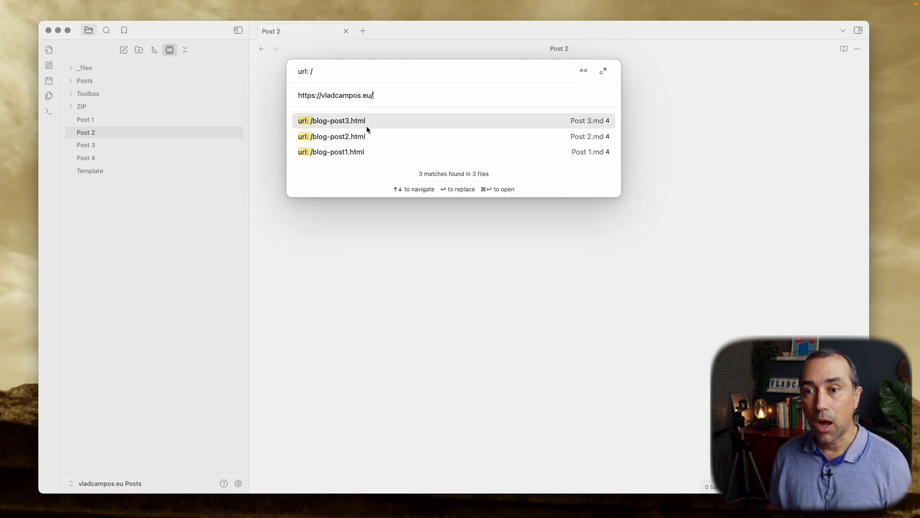
pyautogui.press('Up')
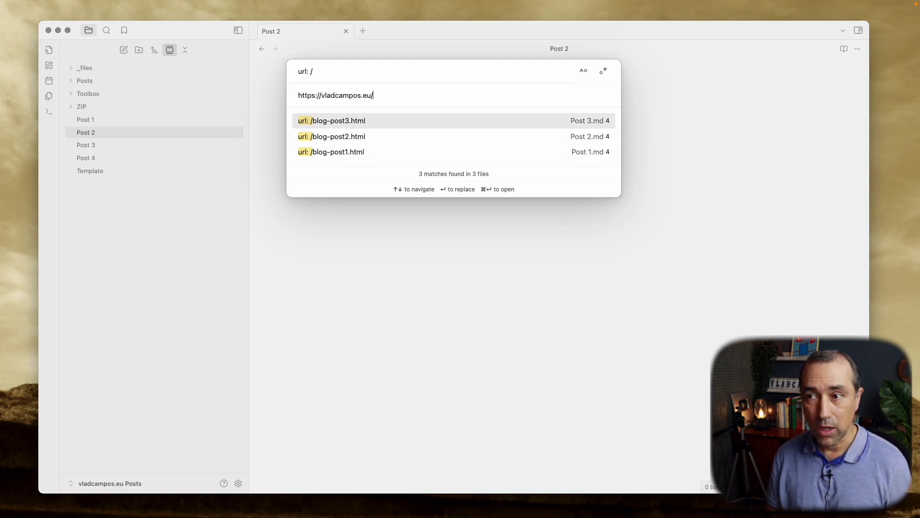
pyautogui.press('Down')
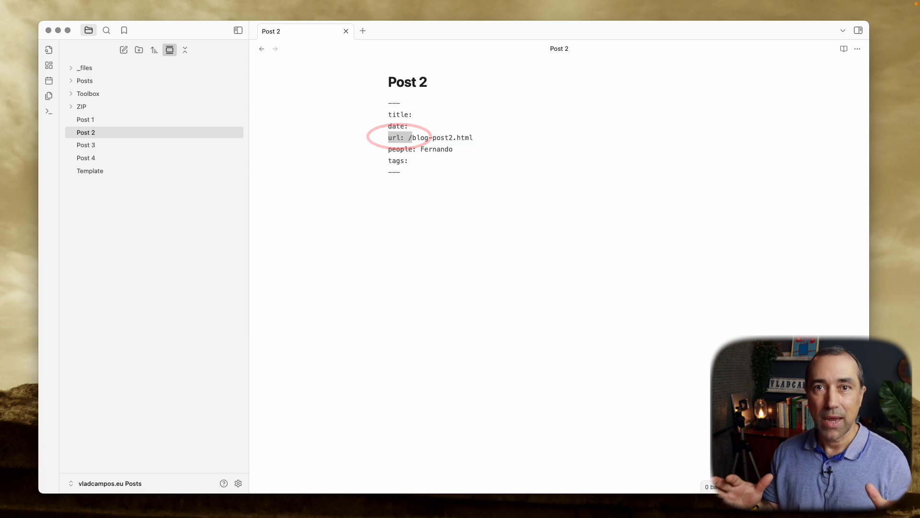
pyautogui.click(48, 111)
pyautogui.click(353, 98)
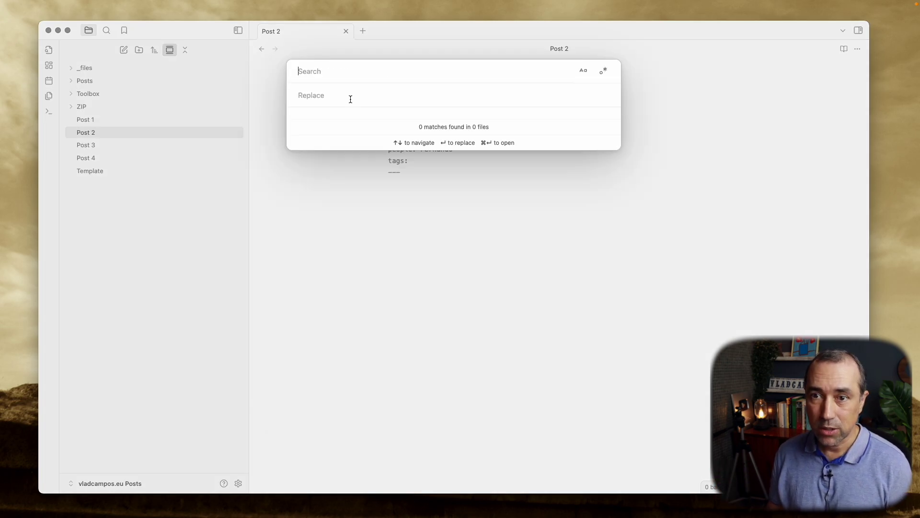
pyautogui.write('url: /')
pyautogui.click(375, 96)
pyautogui.write('https://vladcampos.com/')
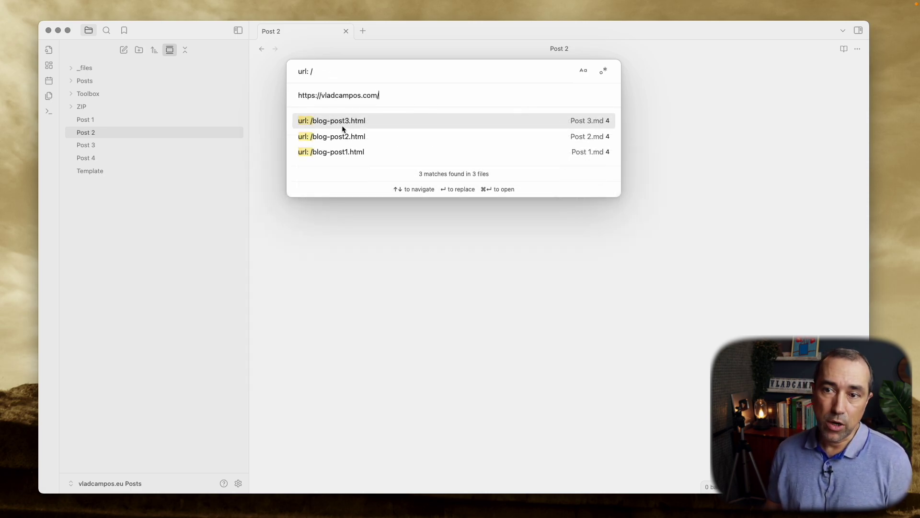
# Step: Replace the url in Posts 3, 2 and 1, then open Post 2 to verify it
pyautogui.click(362, 123)
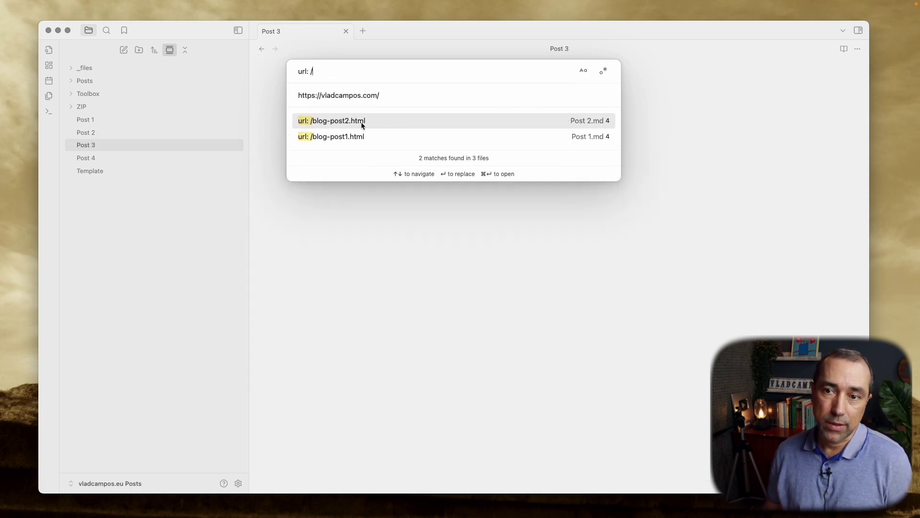
pyautogui.click(362, 123)
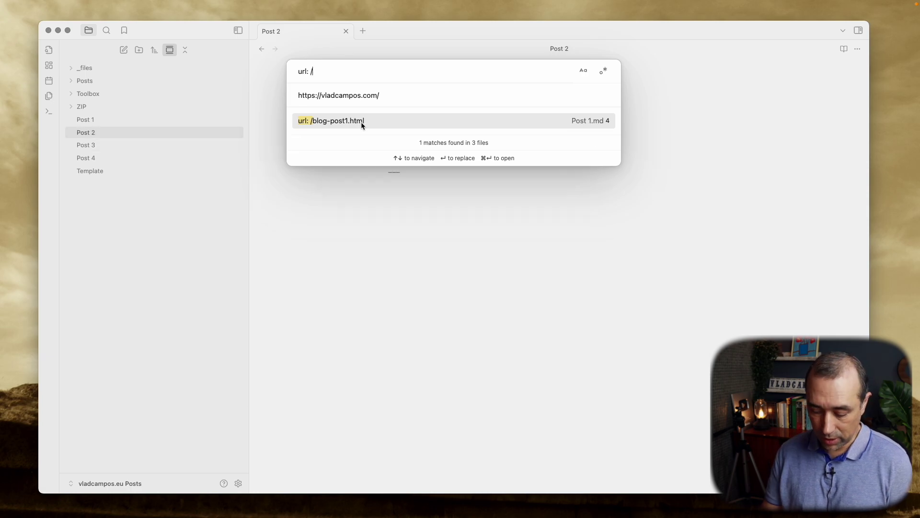
pyautogui.click(360, 122)
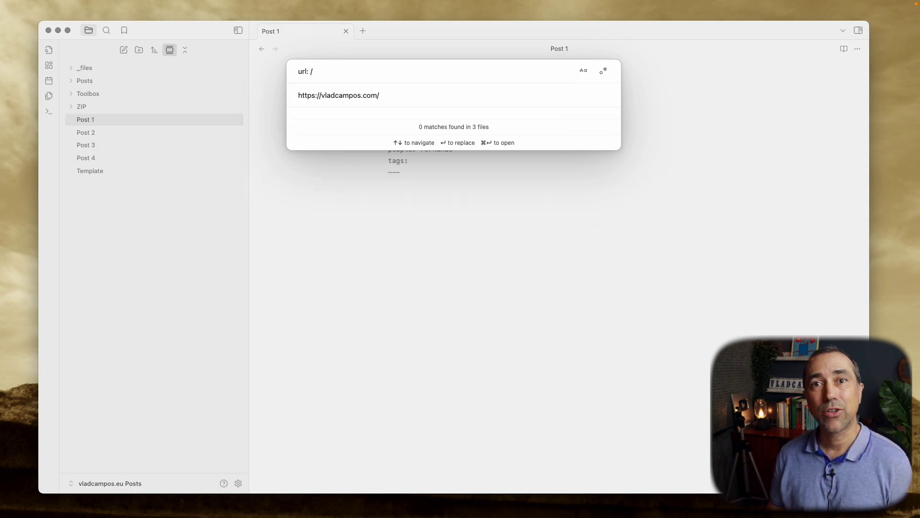
pyautogui.click(388, 237)
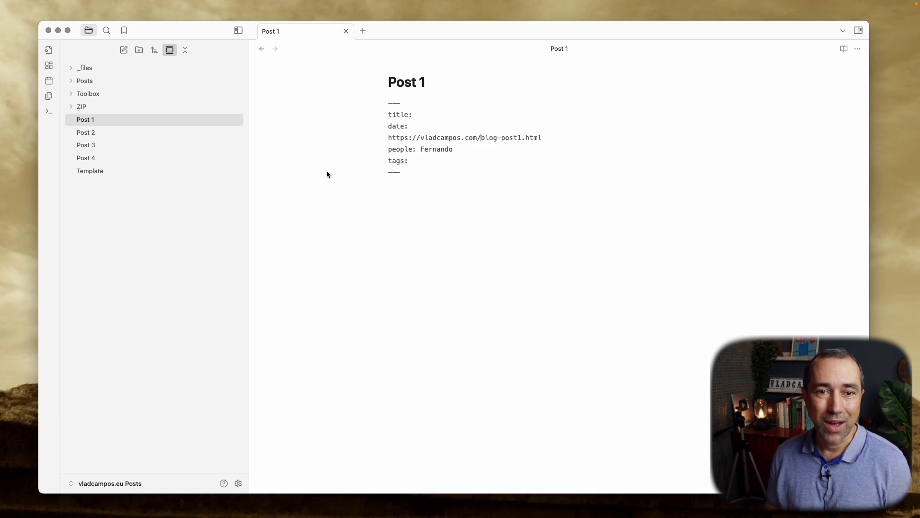
pyautogui.click(147, 134)
# Step: Check Post 3's updated url, then start a new Search and Replace in all files
pyautogui.click(139, 146)
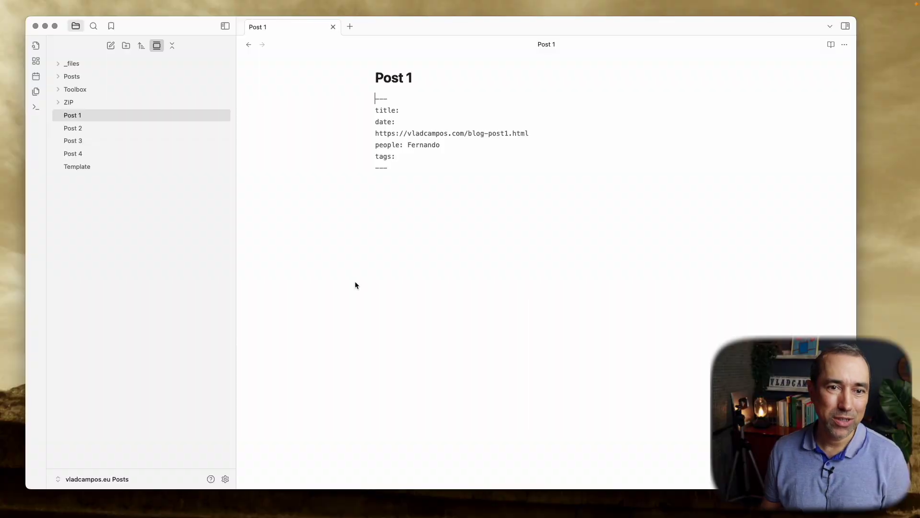
pyautogui.click(35, 107)
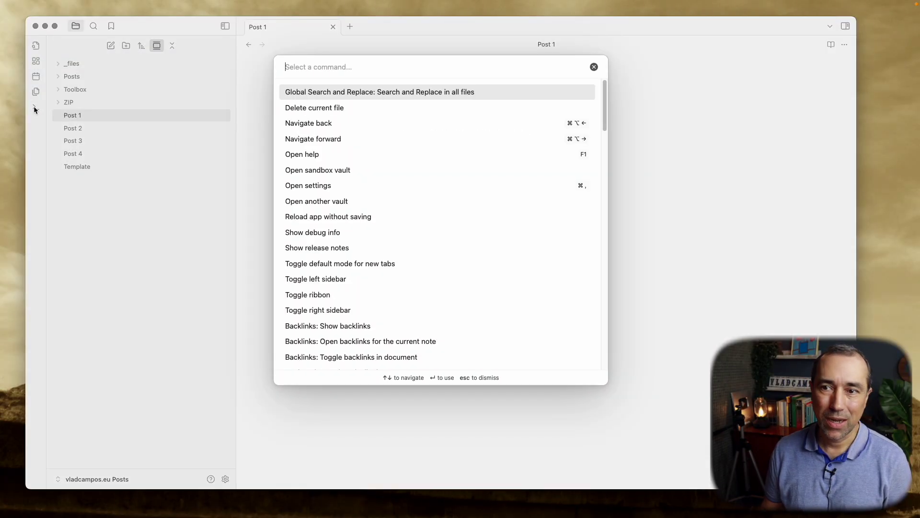
pyautogui.click(423, 96)
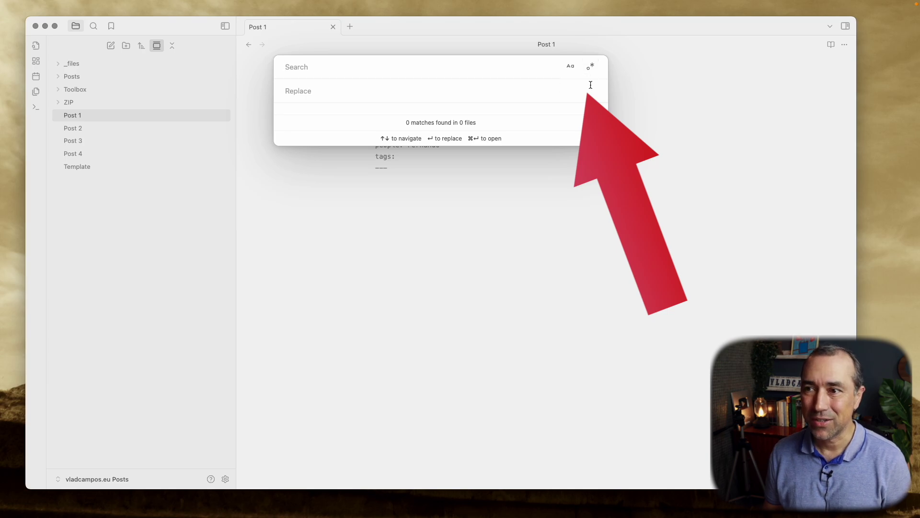
# Step: Search all files for 'Vladimir', then try the lowercase 'vladimir' and browse the matches
pyautogui.click(442, 72)
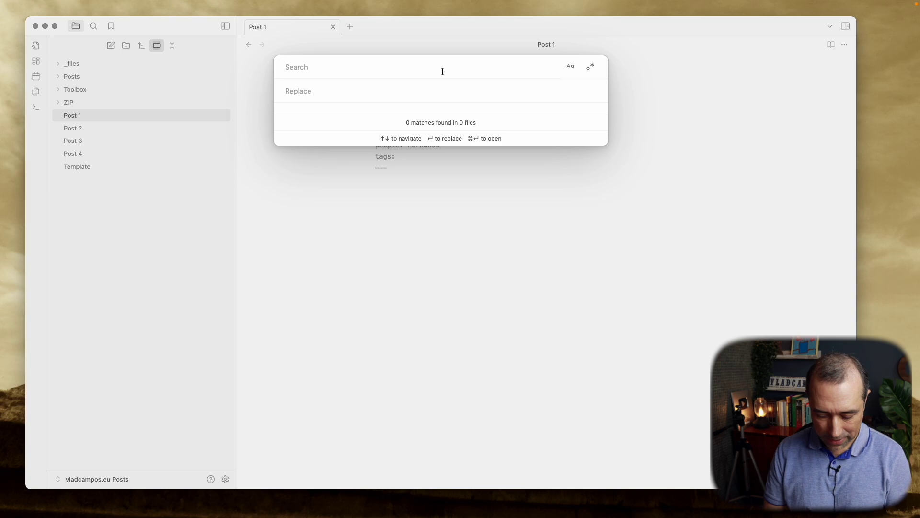
pyautogui.write('Vladimir')
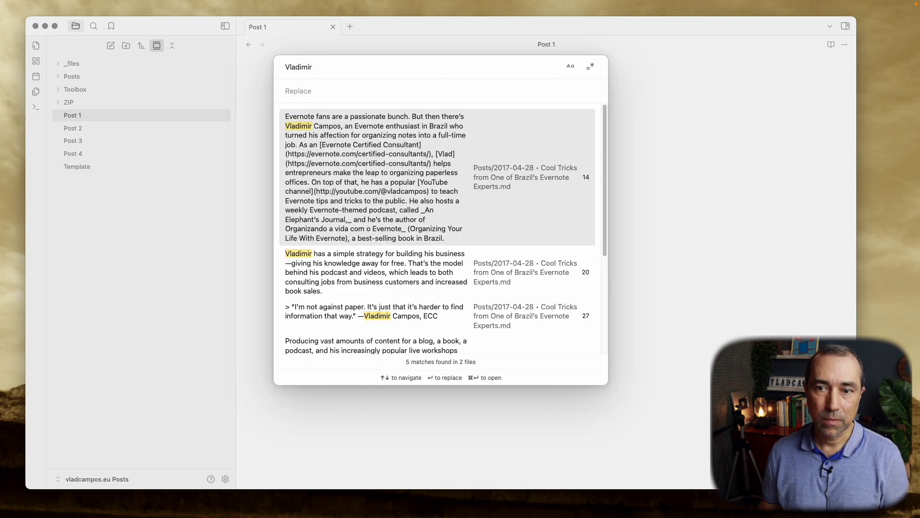
pyautogui.scroll(-5, 377, 187)
pyautogui.scroll(3, 377, 187)
pyautogui.scroll(-3, 377, 187)
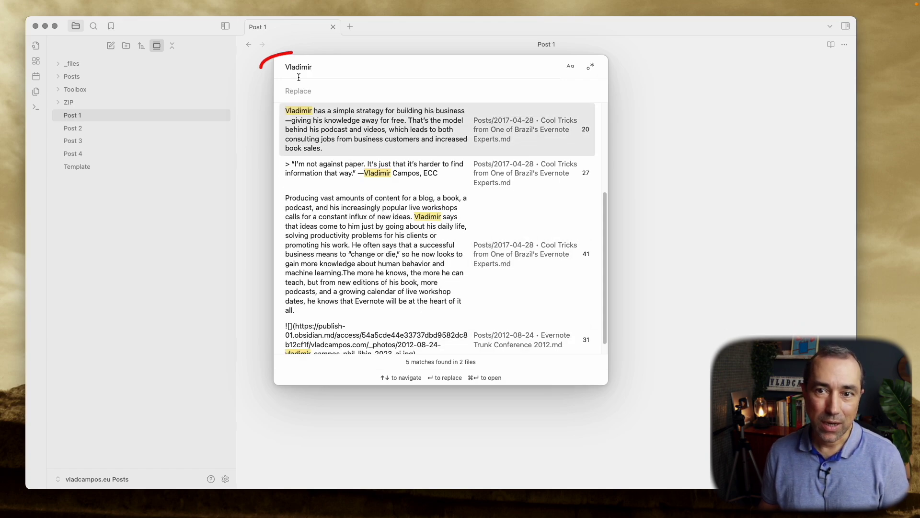
pyautogui.write('v')
pyautogui.scroll(-5, 359, 314)
pyautogui.scroll(5, 315, 155)
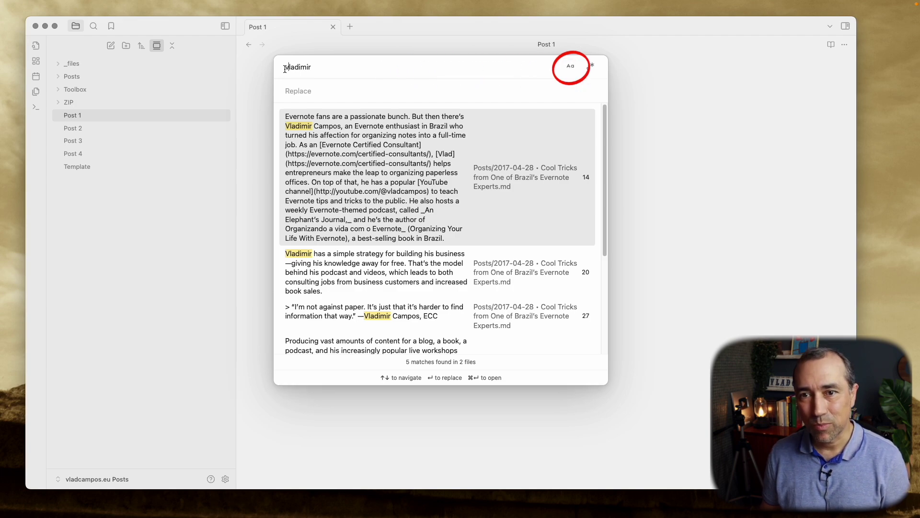
# Step: Turn on case-sensitive matching and restore the capital V in 'Vladimir' to narrow the results
pyautogui.moveTo(286, 69); pyautogui.dragTo(324, 68)
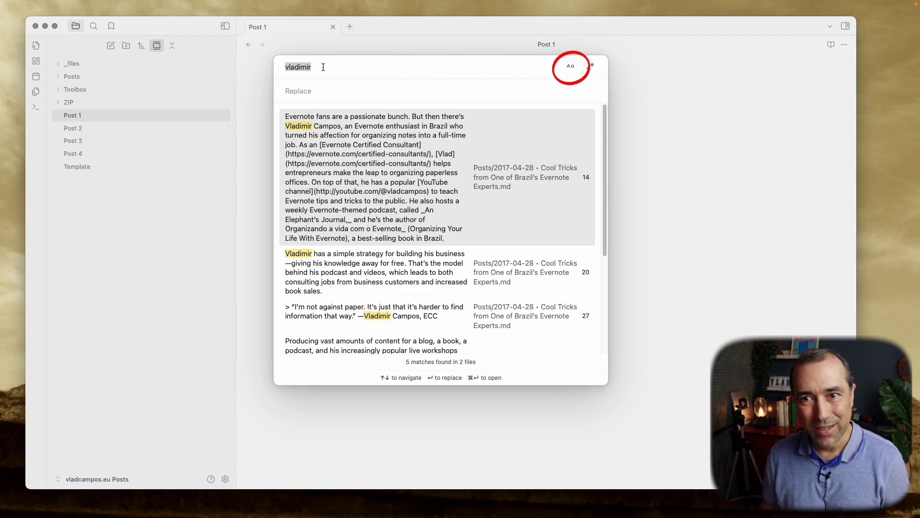
pyautogui.click(570, 68)
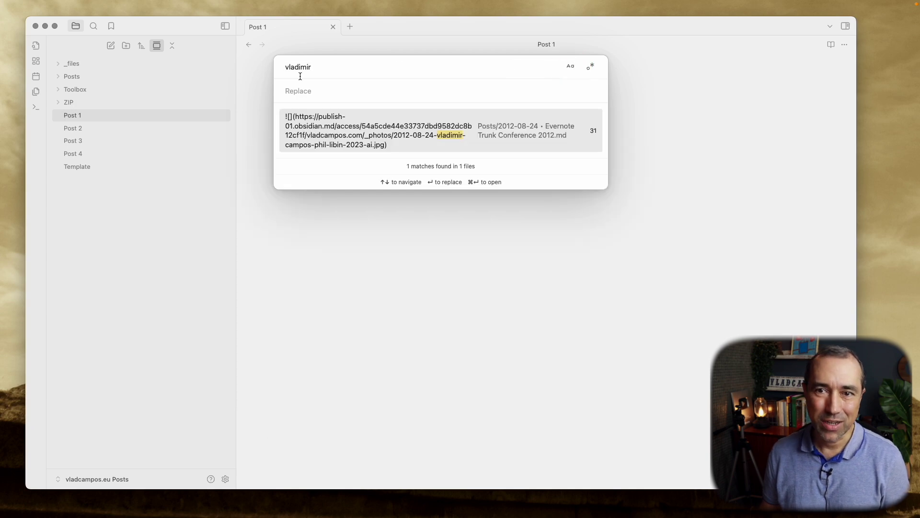
pyautogui.click(288, 68)
pyautogui.press('BackSpace')
pyautogui.write('V')
pyautogui.scroll(2, 466, 145)
pyautogui.scroll(-2, 465, 145)
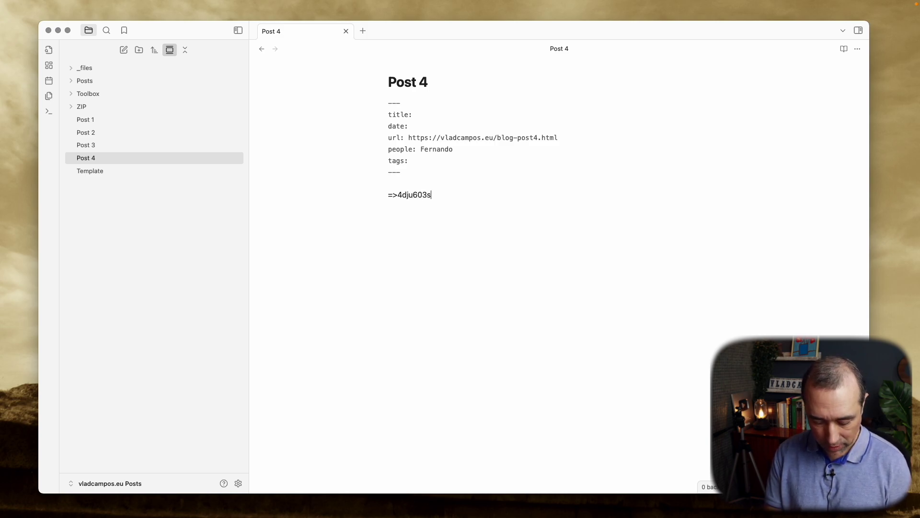
pyautogui.write('6<=')
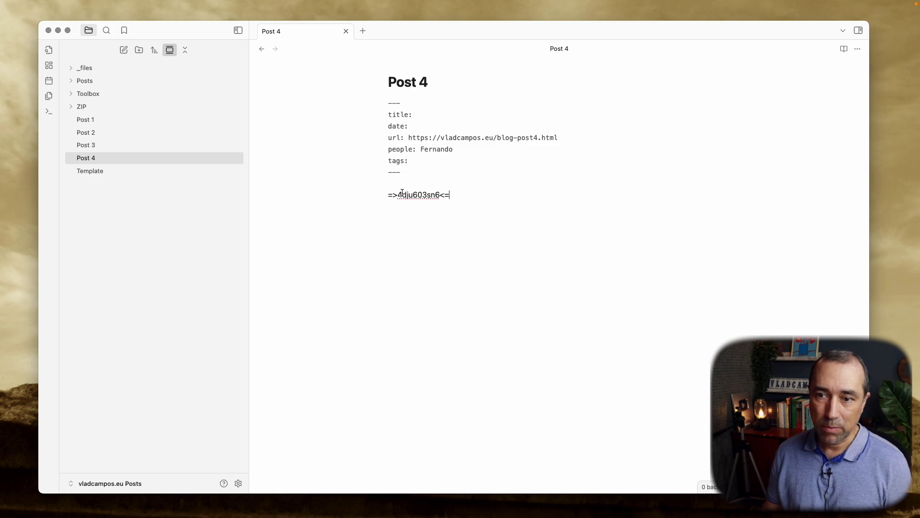
pyautogui.moveTo(398, 195); pyautogui.dragTo(440, 193)
pyautogui.press('cmd+c')
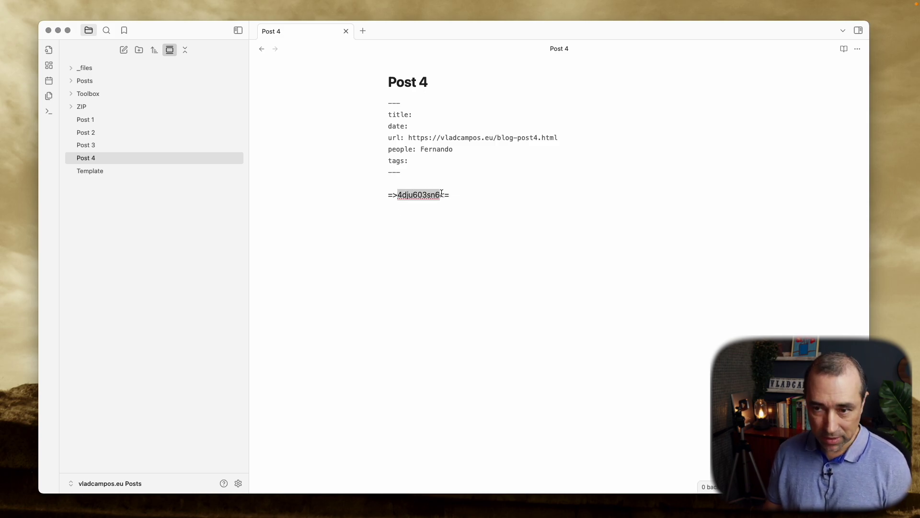
pyautogui.click(482, 193)
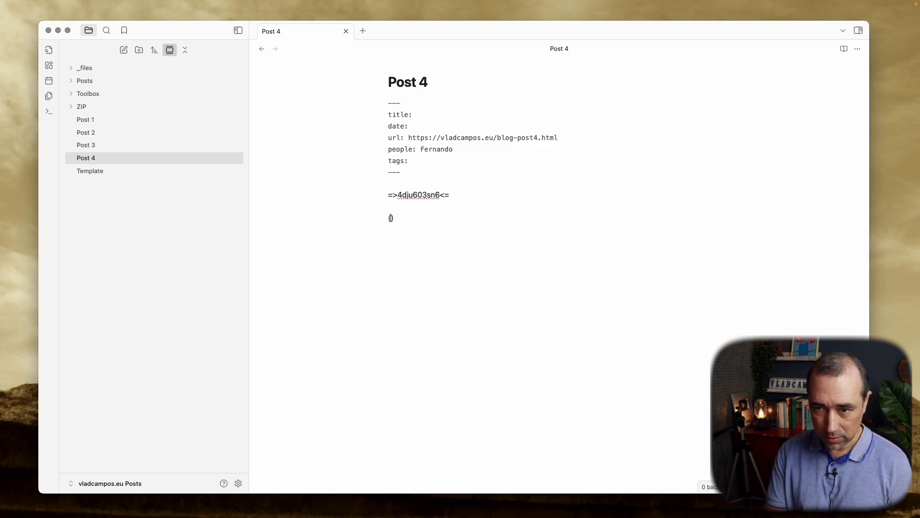
pyautogui.press('cmd+v')
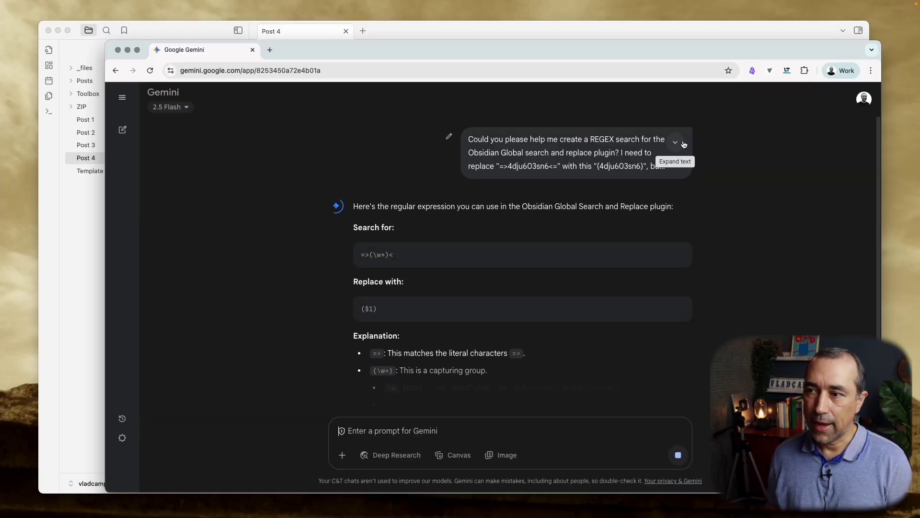
# Step: Expand the full regex request in Gemini and review the suggested answer
pyautogui.click(681, 143)
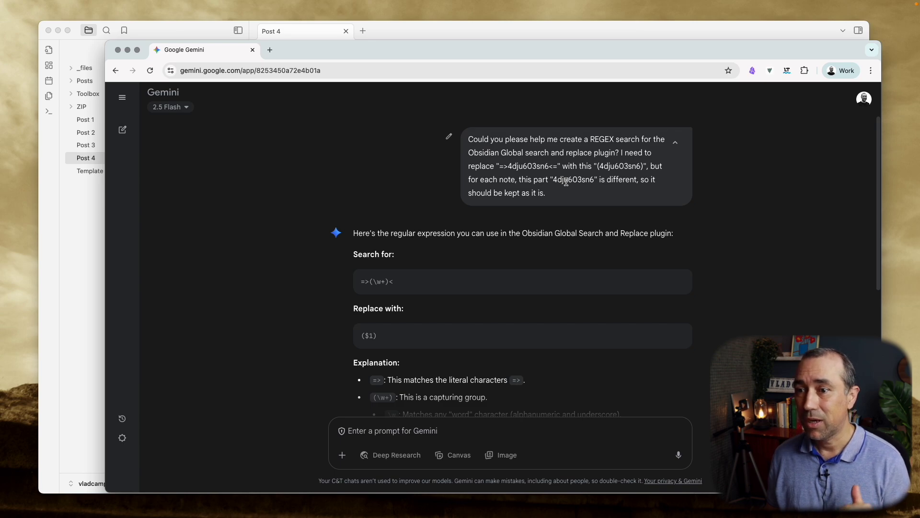
pyautogui.scroll(-1, 556, 321)
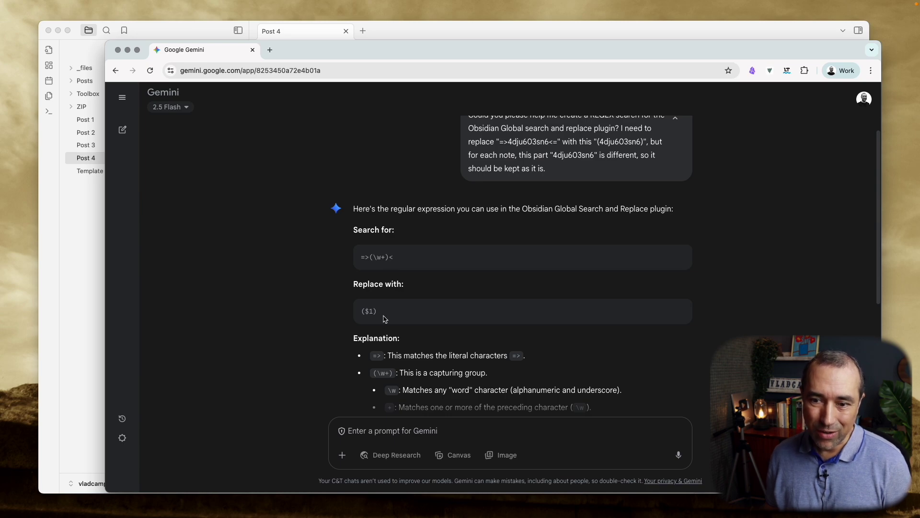
pyautogui.moveTo(403, 258); pyautogui.dragTo(358, 264)
pyautogui.scroll(-1, 484, 271)
pyautogui.click(485, 270)
pyautogui.scroll(1, 485, 271)
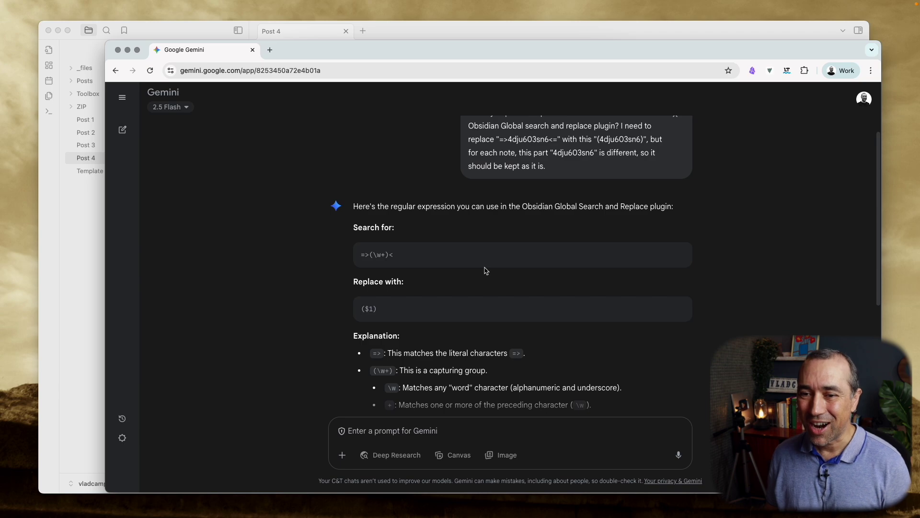
pyautogui.scroll(2, 485, 271)
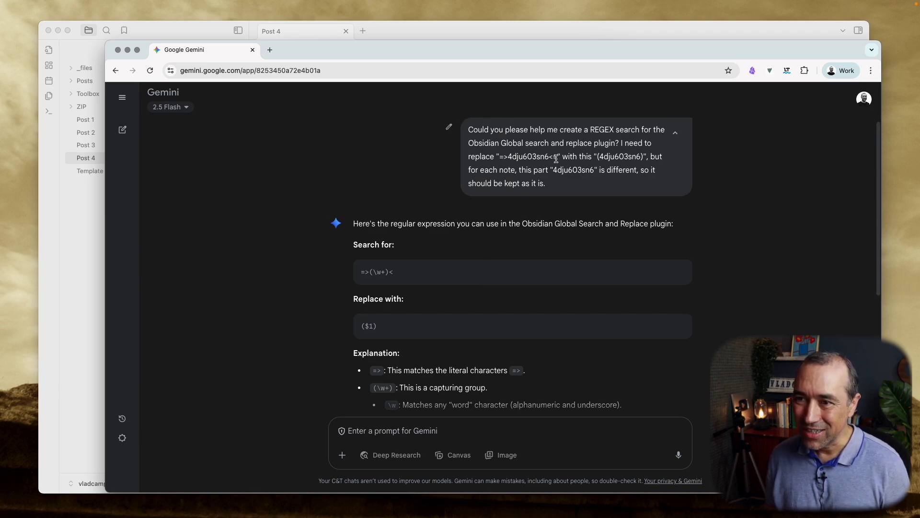
# Step: Copy Gemini's suggested search pattern =>(\w+)< and return to Obsidian's search and replace
pyautogui.moveTo(553, 158); pyautogui.dragTo(555, 157)
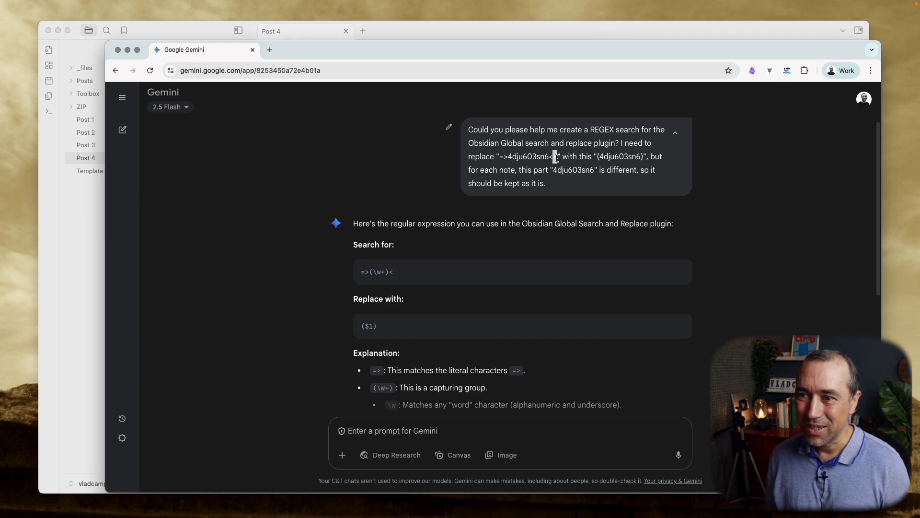
pyautogui.click(540, 168)
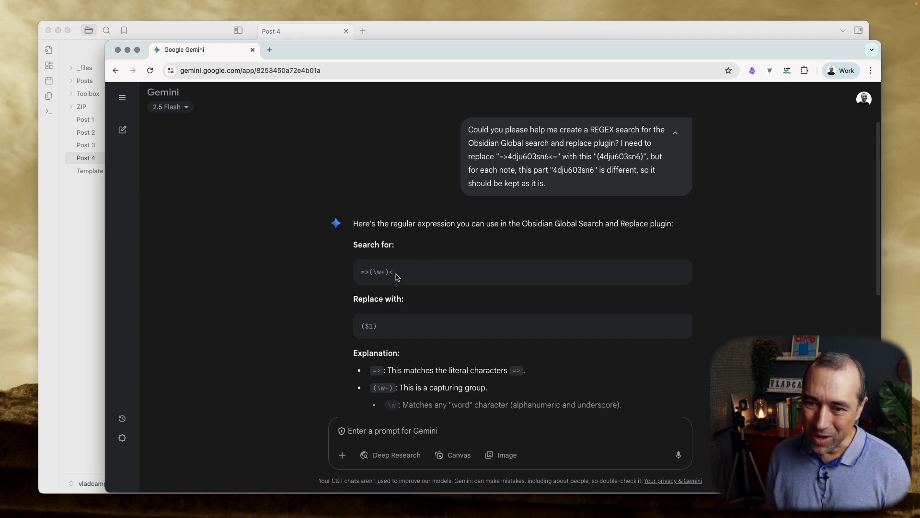
pyautogui.moveTo(395, 277); pyautogui.dragTo(362, 275)
pyautogui.press('super+c')
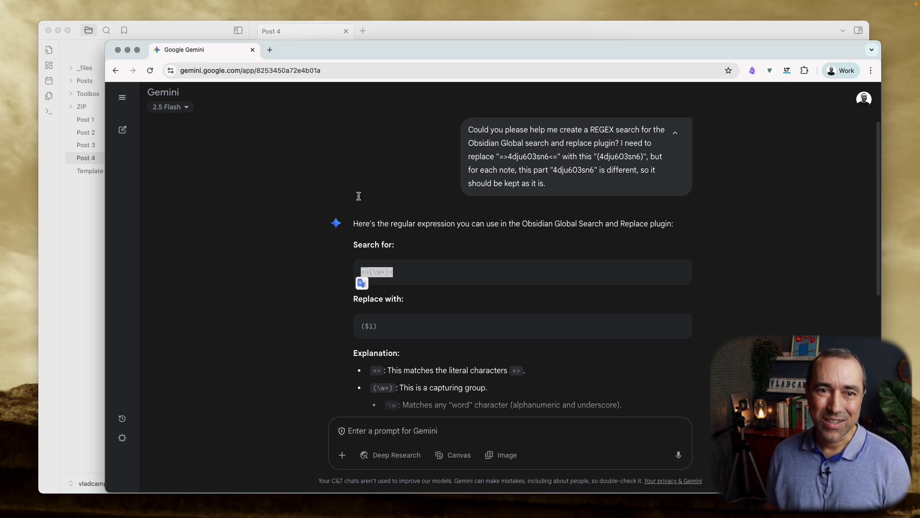
pyautogui.click(72, 211)
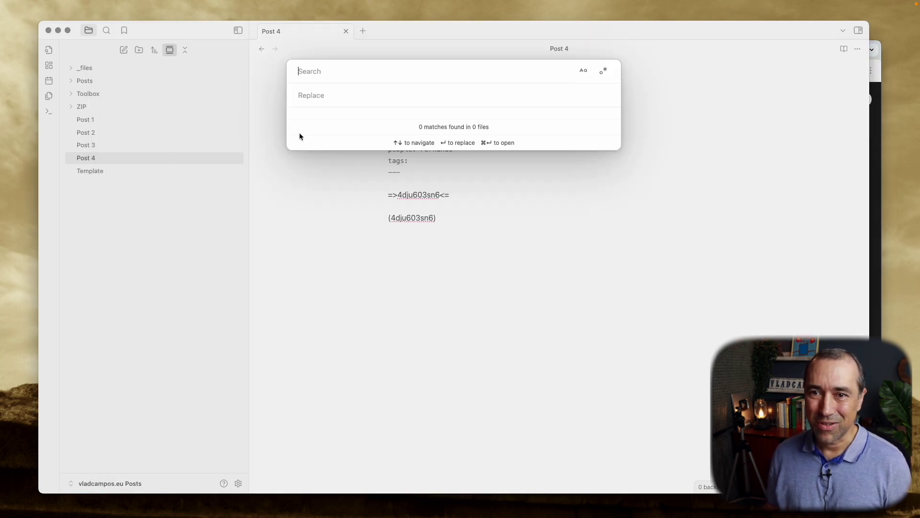
# Step: Search Post 4 with the regex pattern =>(\w+)<= using regular-expression matching
pyautogui.press('super+v')
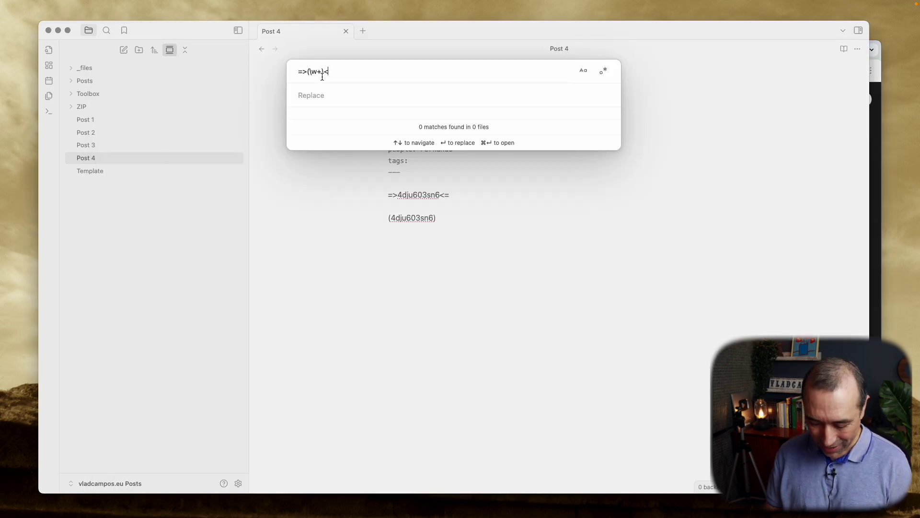
pyautogui.write('=')
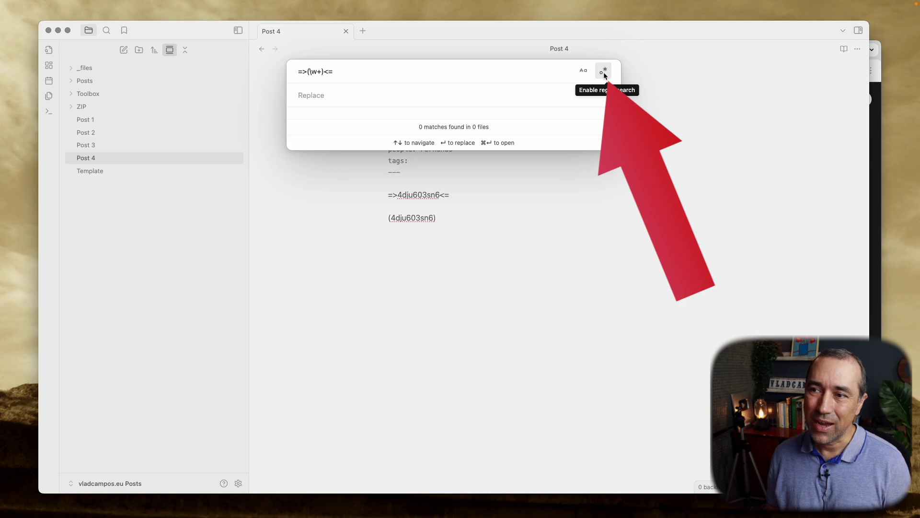
pyautogui.click(603, 72)
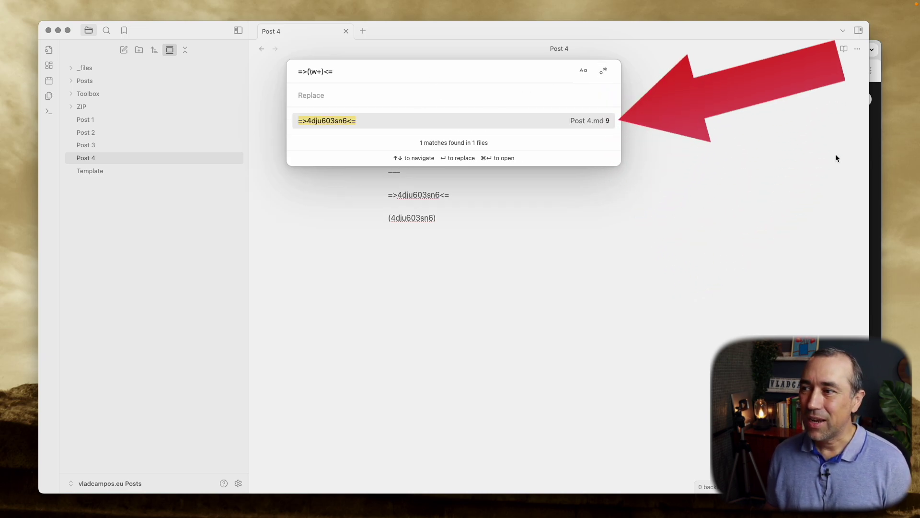
# Step: Copy ($1) from Gemini as the replacement, replace the =>4dju603sn6<= match, and close the dialog
pyautogui.click(876, 170)
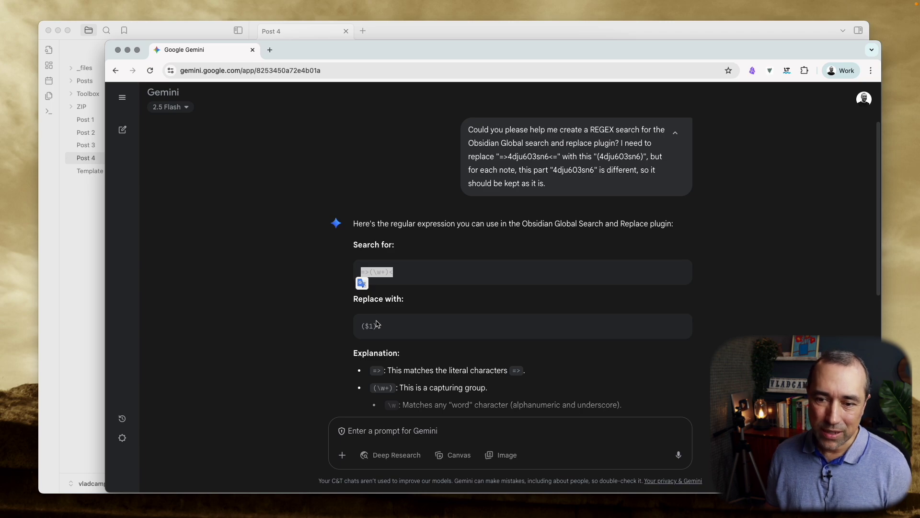
pyautogui.moveTo(390, 325); pyautogui.dragTo(357, 329)
pyautogui.press('super+c')
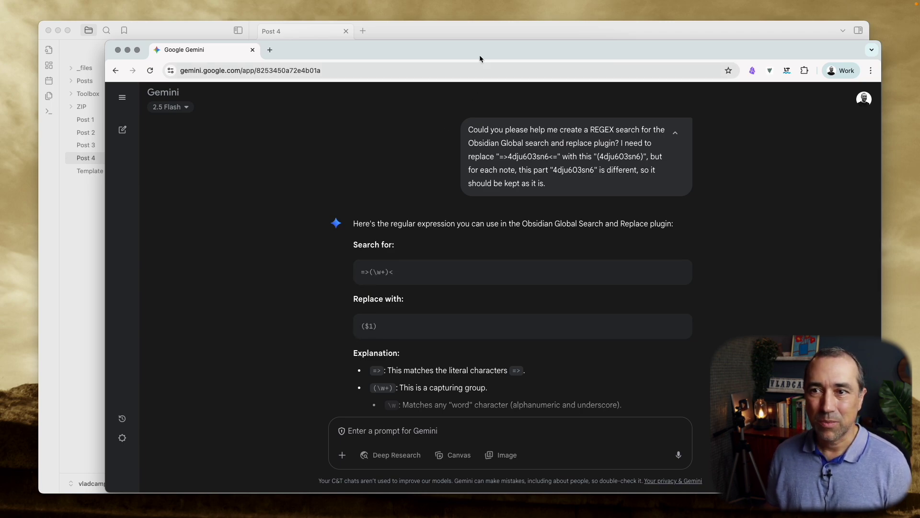
pyautogui.click(478, 27)
pyautogui.click(350, 97)
pyautogui.press('super+v')
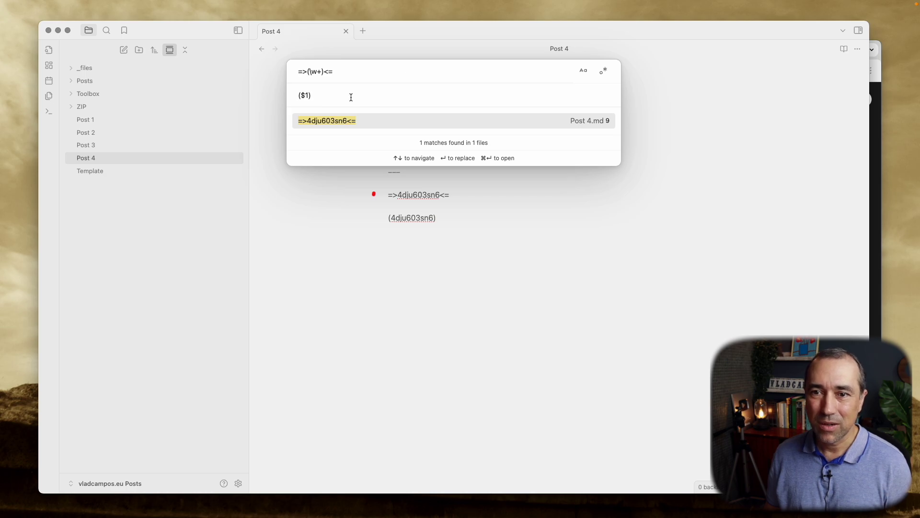
pyautogui.click(470, 121)
pyautogui.click(508, 274)
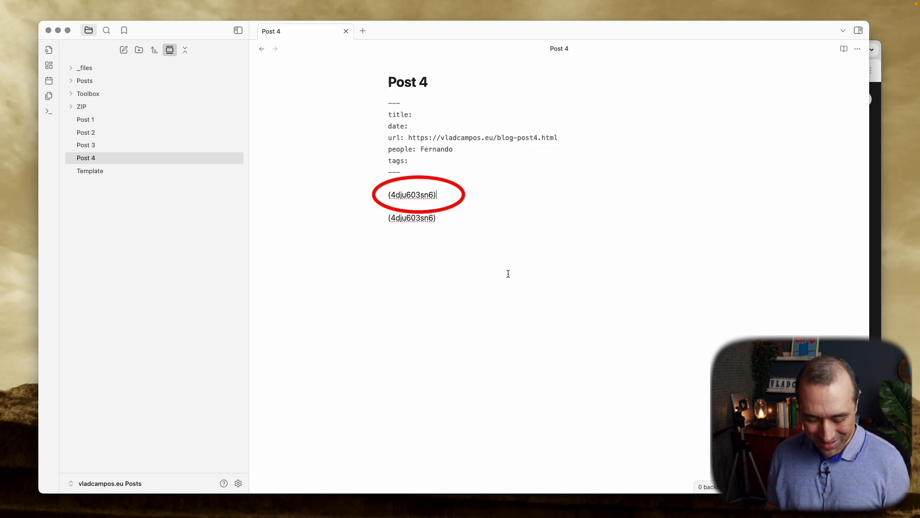
# Step: Undo the replacement to restore =>4dju603sn6<= and copy =>(\w+)< from Gemini
pyautogui.press('super+z')
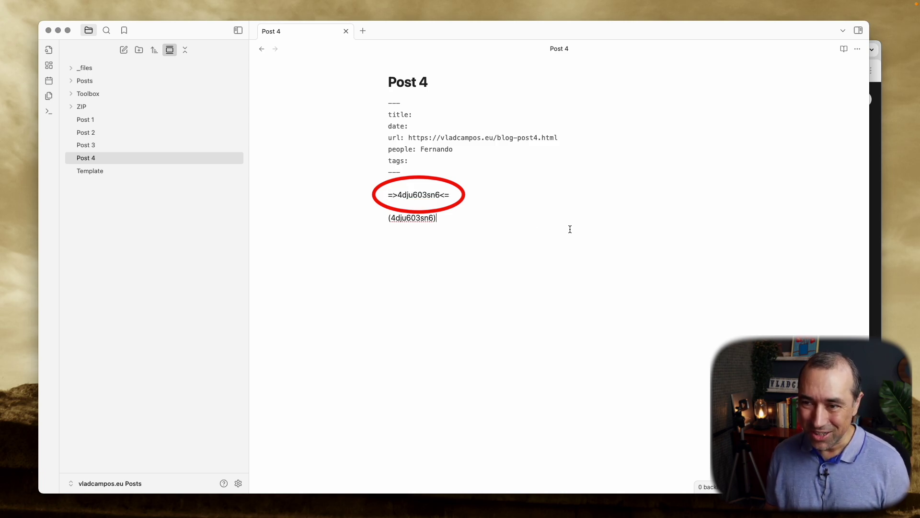
pyautogui.click(868, 264)
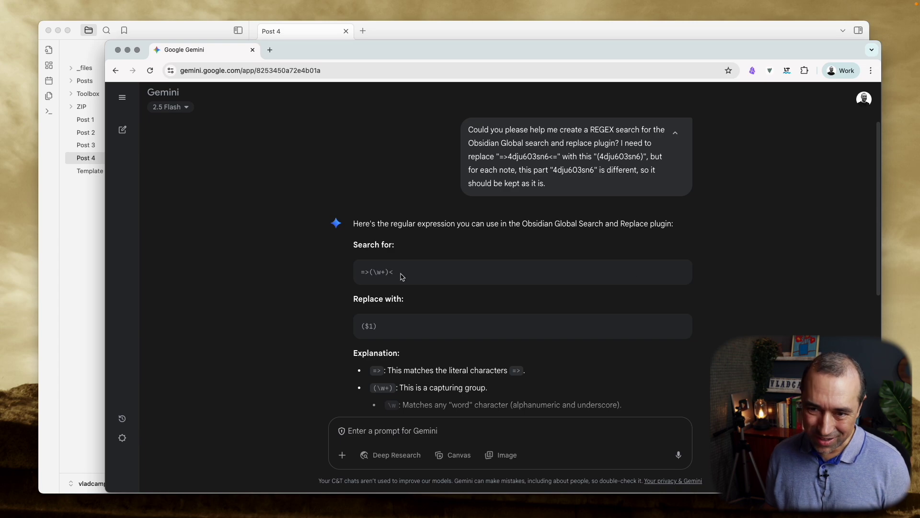
pyautogui.moveTo(400, 274); pyautogui.dragTo(363, 274)
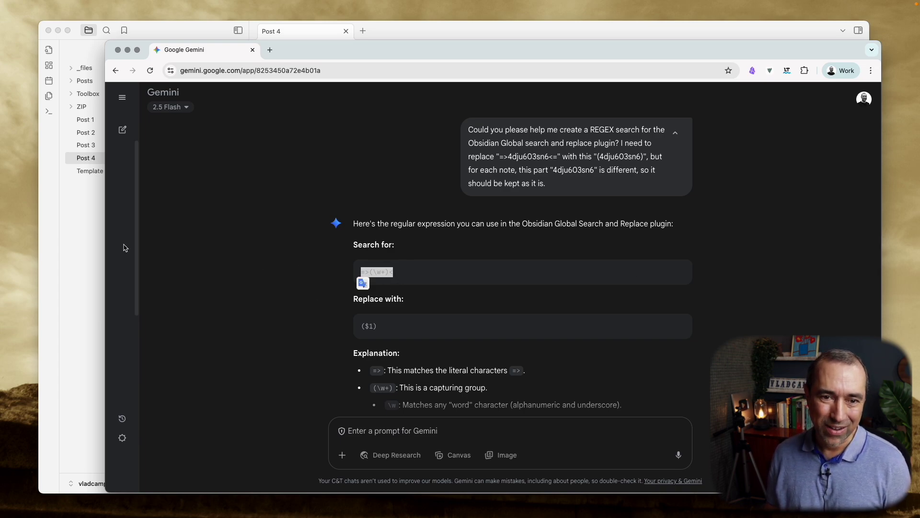
pyautogui.click(102, 235)
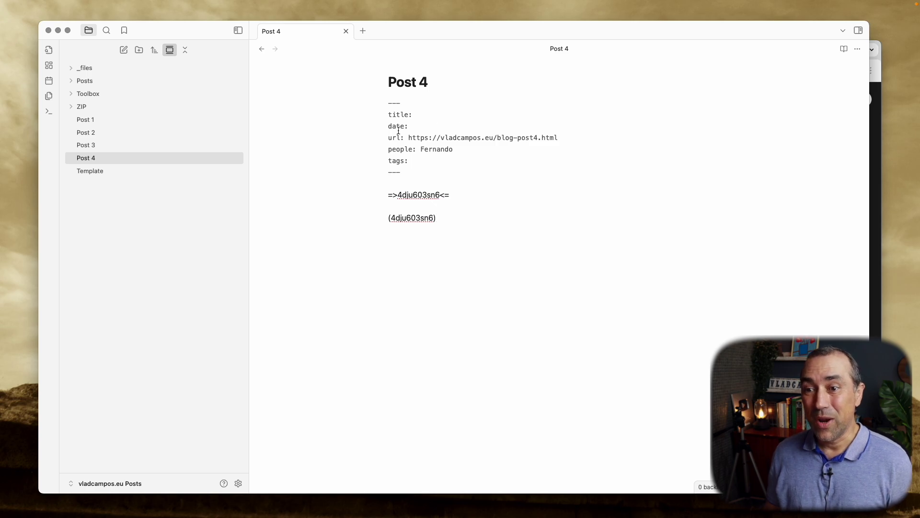
# Step: Reopen Global Search and Replace from the command palette and recopy the =>(\w+)< pattern
pyautogui.click(48, 112)
pyautogui.click(360, 97)
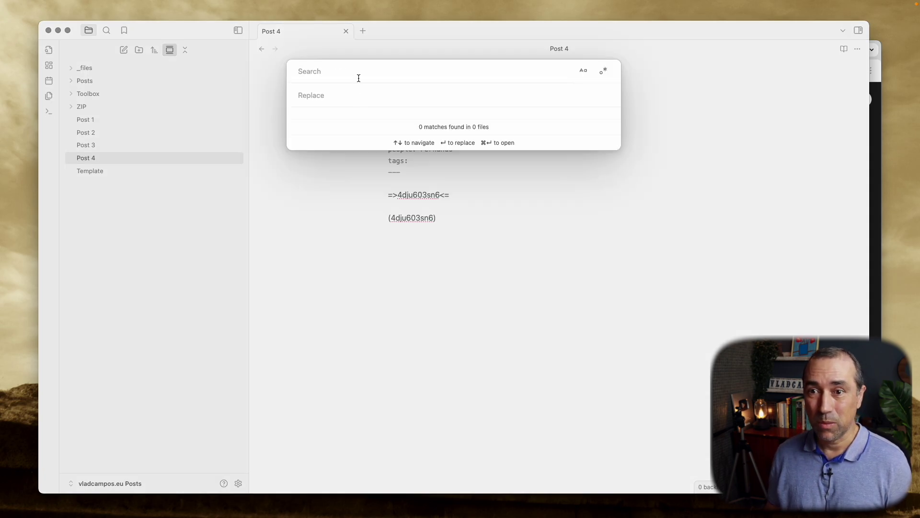
pyautogui.click(871, 224)
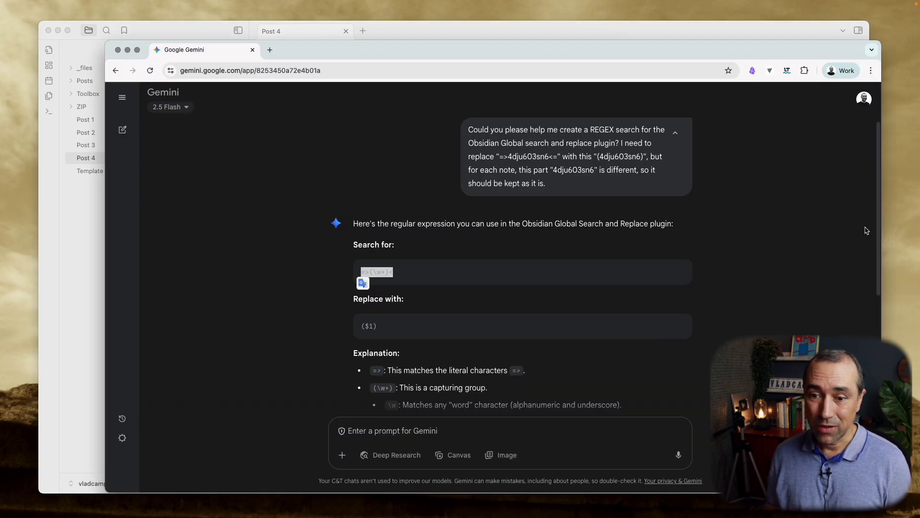
pyautogui.tripleClick(386, 329)
pyautogui.click(391, 327)
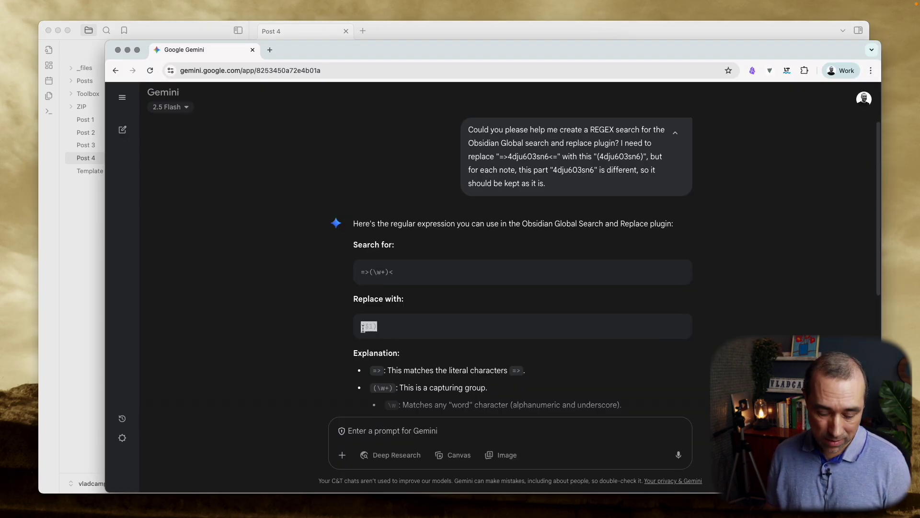
pyautogui.click(80, 317)
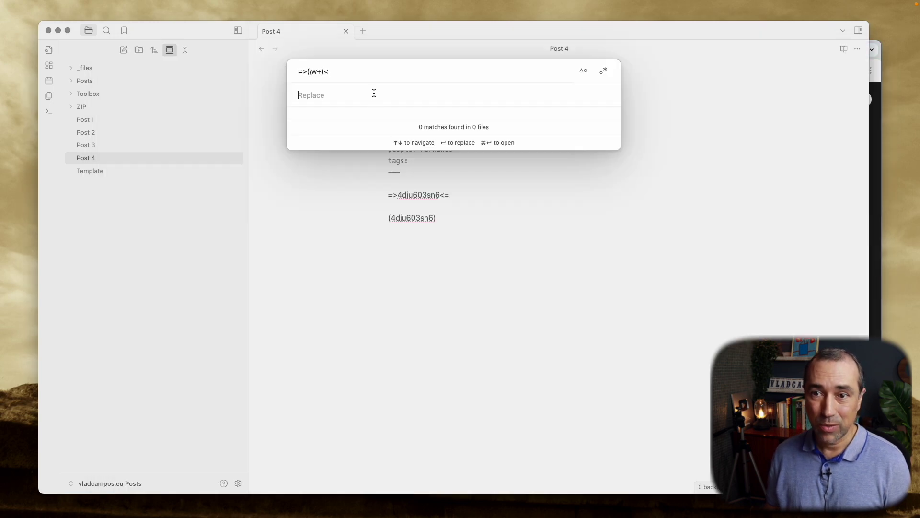
# Step: Regex-replace the match with ($1), leaving (4dju603sn6)= with a stray equals sign
pyautogui.click(606, 72)
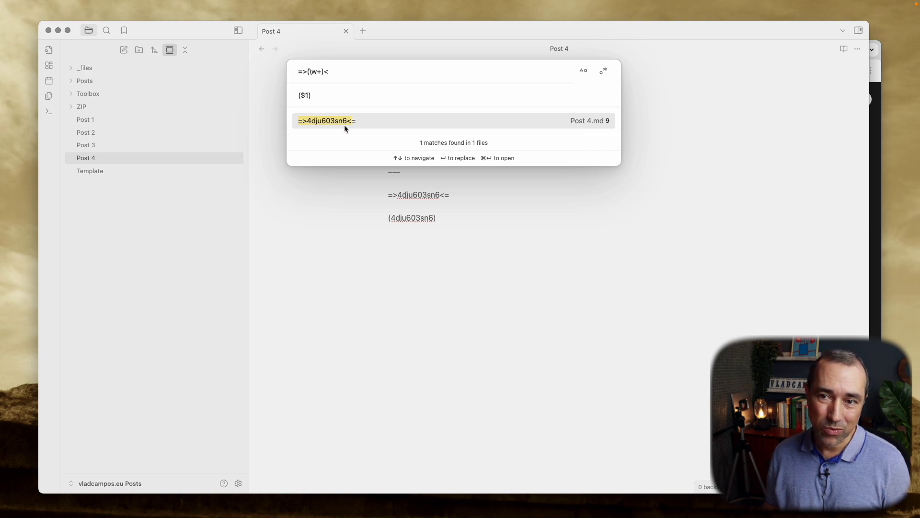
pyautogui.click(511, 121)
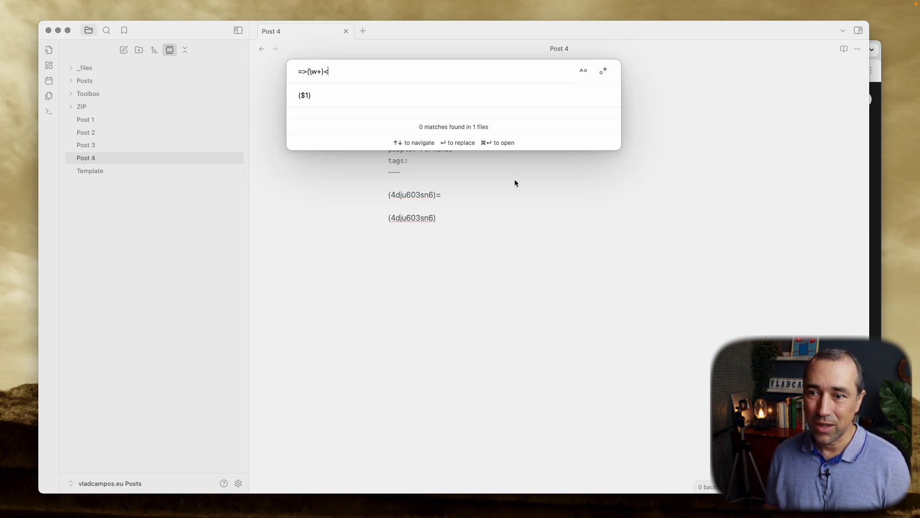
pyautogui.press('Escape')
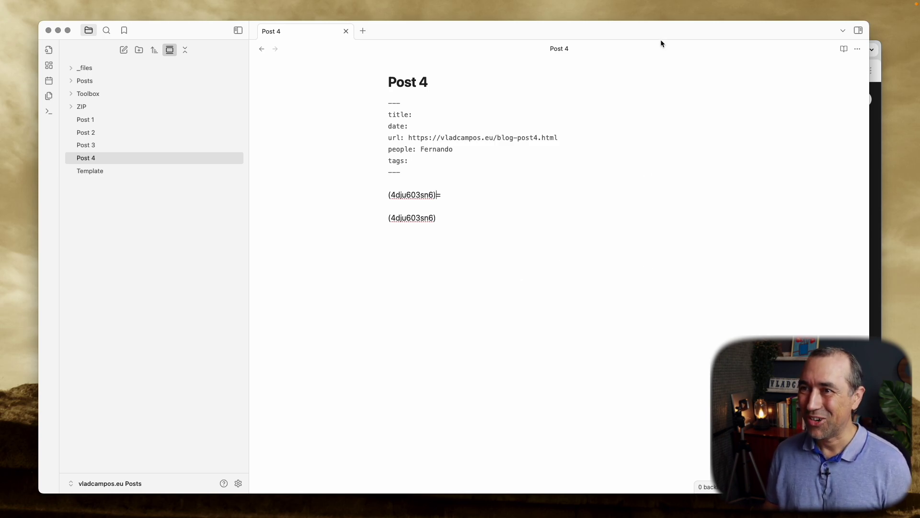
pyautogui.moveTo(655, 39); pyautogui.dragTo(642, 30)
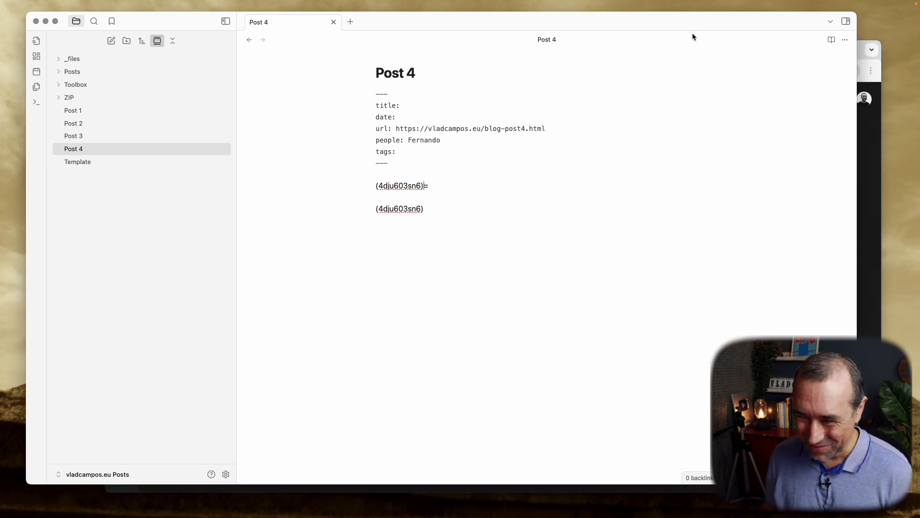